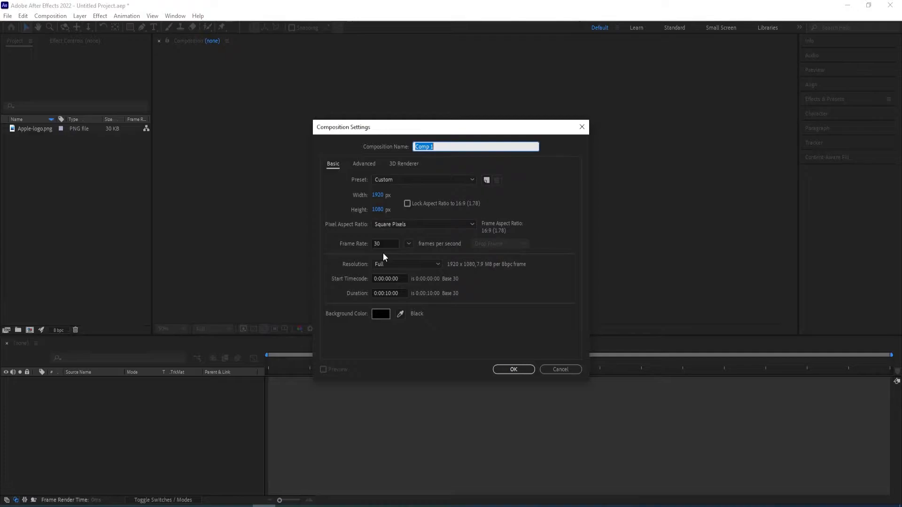
Create a 1920 × 1080, 30 fps, 10-second composition named Main and a second composition named Logo at 500 × 500 px
{"action": "key", "text": "Return"}
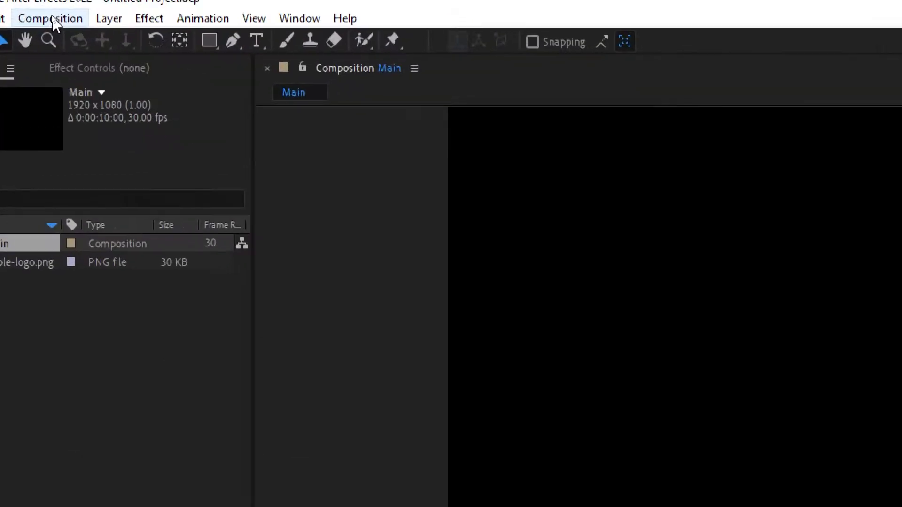
{"action": "left_click", "coordinate": [50, 15]}
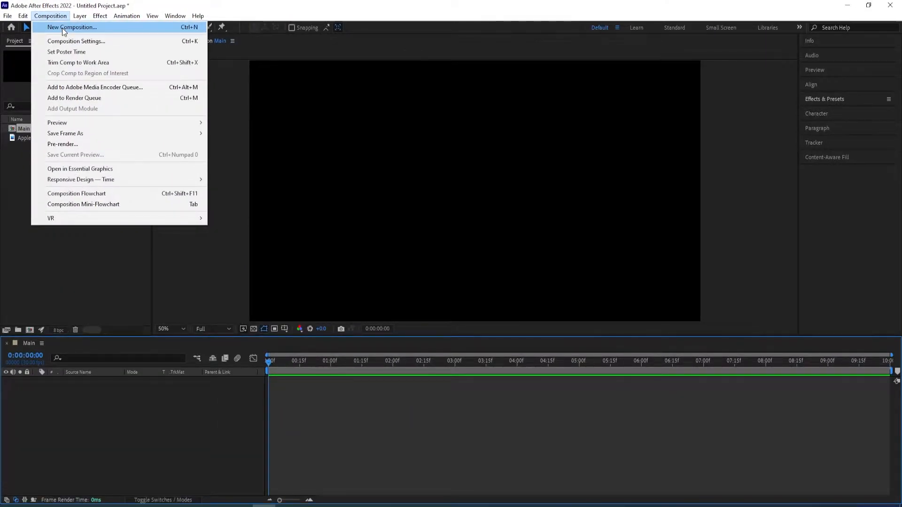
{"action": "left_click", "coordinate": [62, 27]}
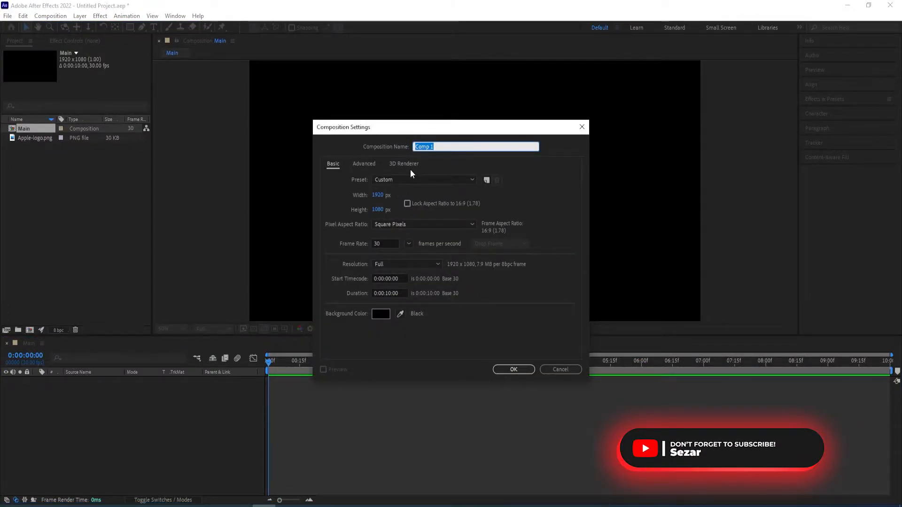
{"action": "type", "text": "Logo"}
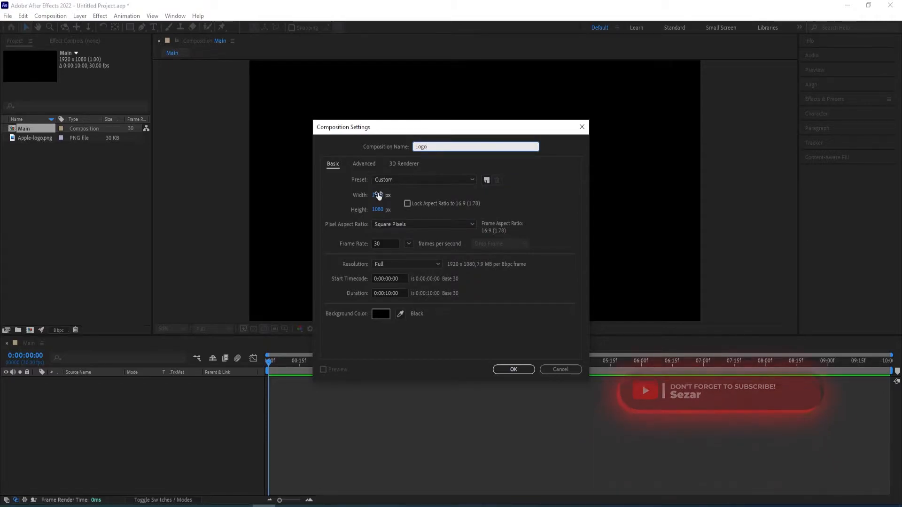
{"action": "key", "text": "Tab"}
{"action": "type", "text": "500"}
{"action": "key", "text": "Tab"}
{"action": "type", "text": "500"}
{"action": "key", "text": "Return"}
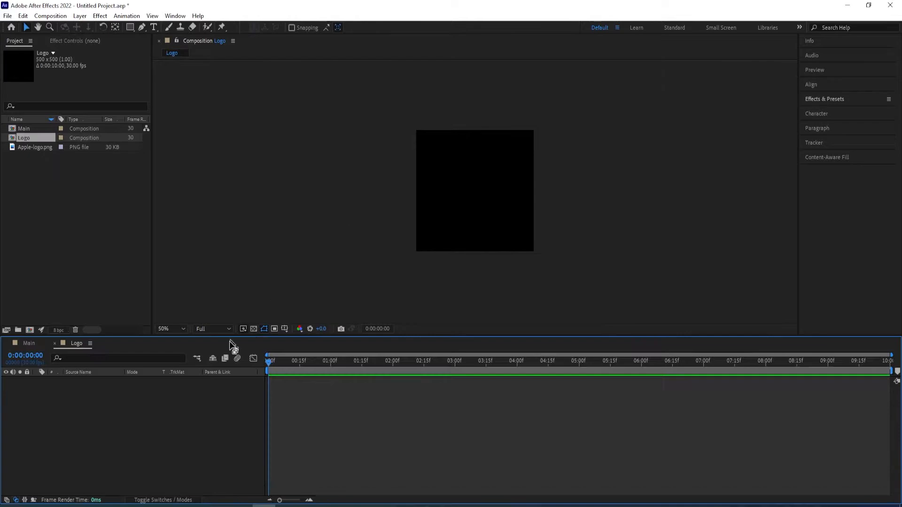
Add Apple-logo.png to the Logo composition as a layer and set its scale to 50%
{"action": "left_click_drag", "start_coordinate": [30, 148], "coordinate": [91, 399]}
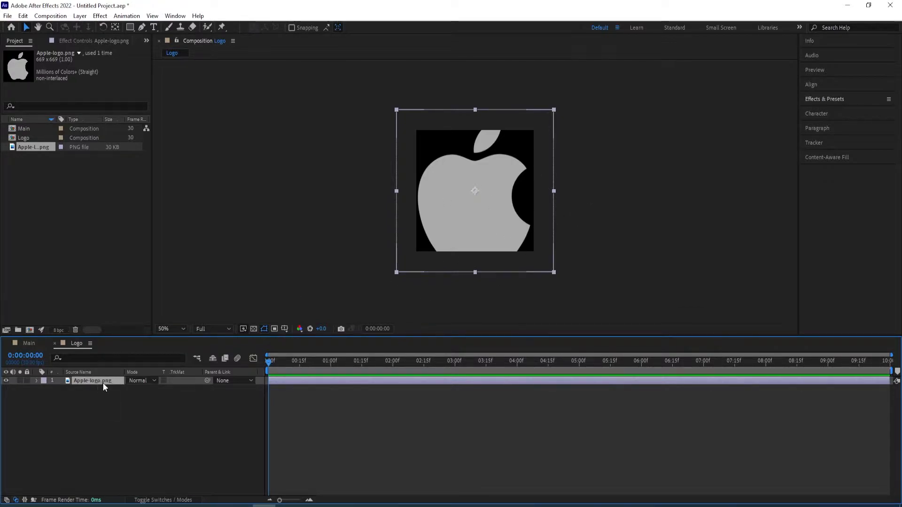
{"action": "key", "text": "s"}
{"action": "left_click", "coordinate": [153, 389]}
{"action": "type", "text": "50"}
{"action": "key", "text": "Return"}
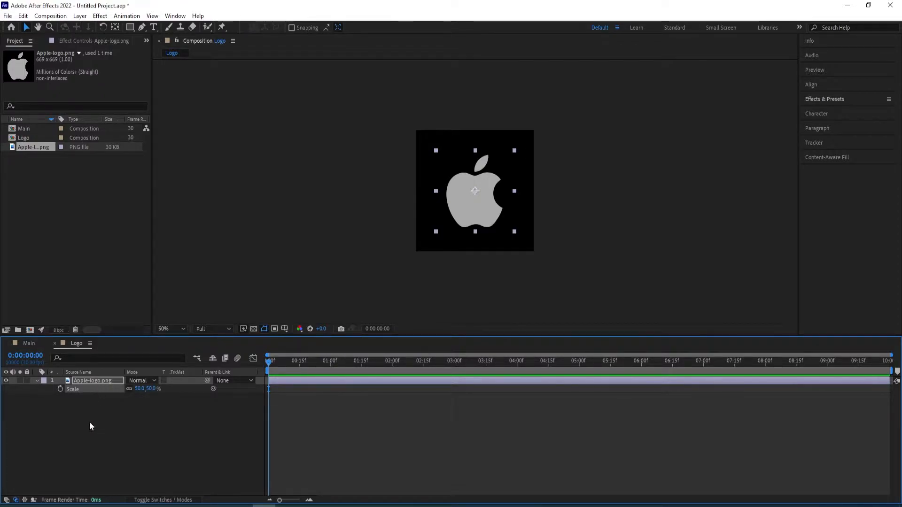
Place the Logo composition in Main and add a white 1920 × 1080 solid named bg beneath it
{"action": "left_click", "coordinate": [30, 344]}
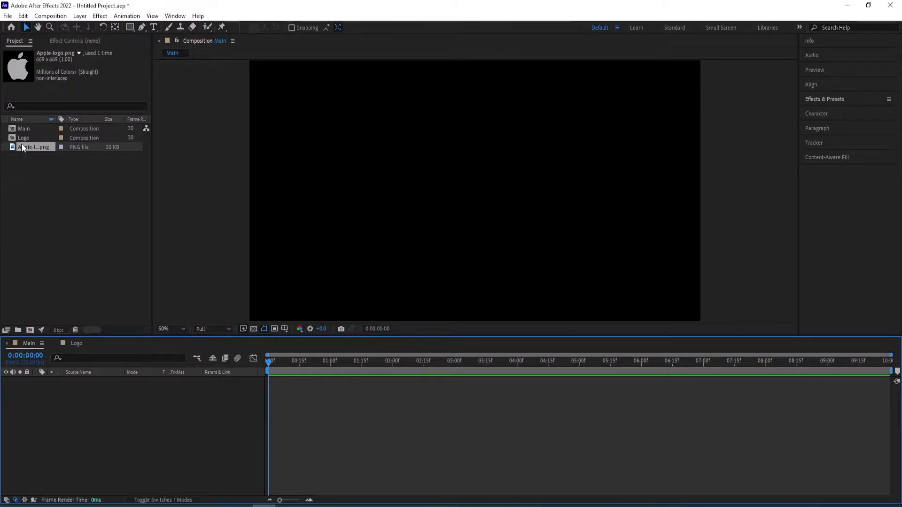
{"action": "left_click_drag", "start_coordinate": [24, 139], "coordinate": [78, 421]}
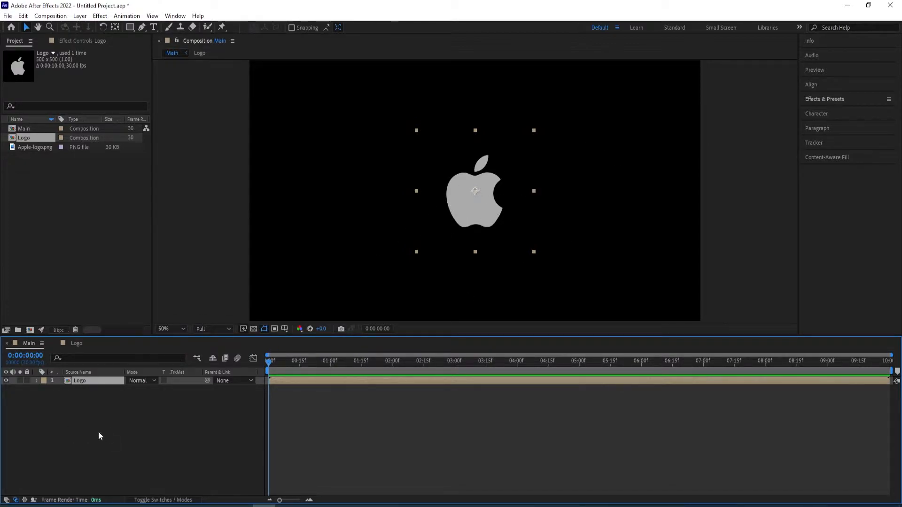
{"action": "left_click", "coordinate": [92, 444]}
{"action": "right_click", "coordinate": [92, 444]}
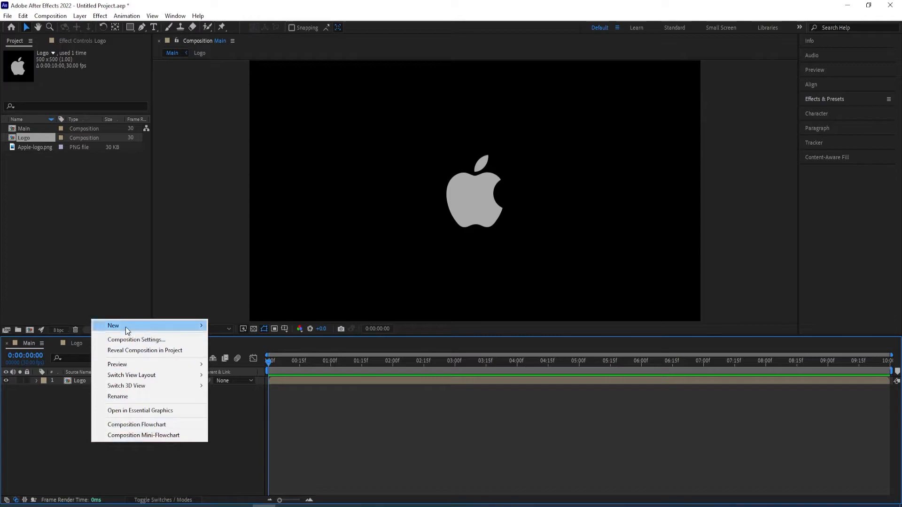
{"action": "mouse_move", "coordinate": [127, 328]}
{"action": "left_click", "coordinate": [255, 351]}
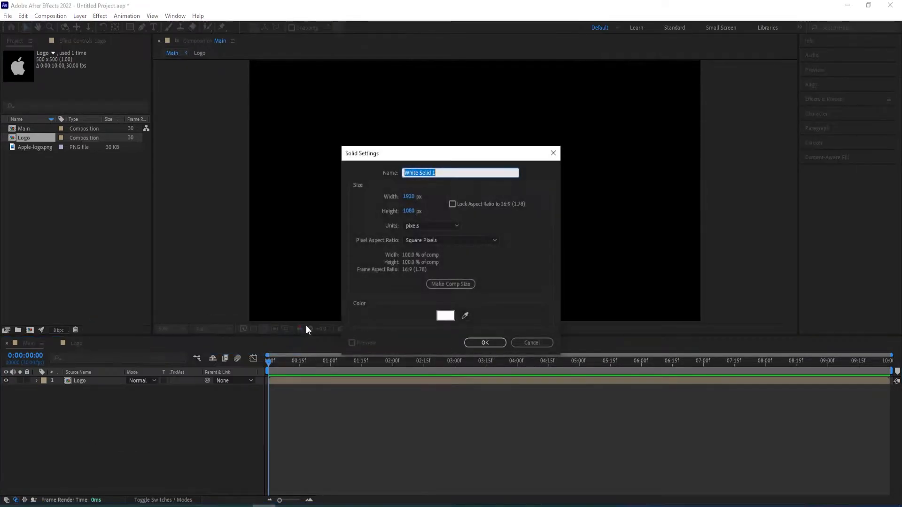
{"action": "type", "text": "bg"}
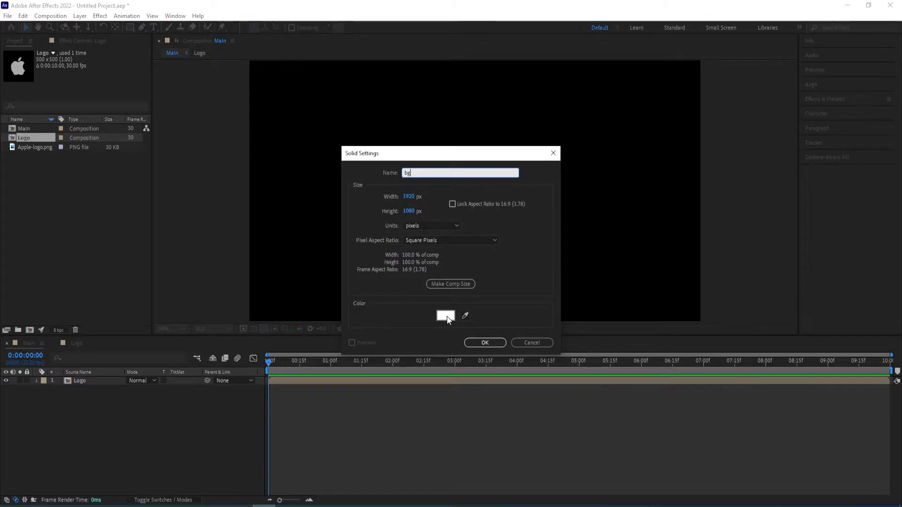
{"action": "left_click", "coordinate": [485, 342]}
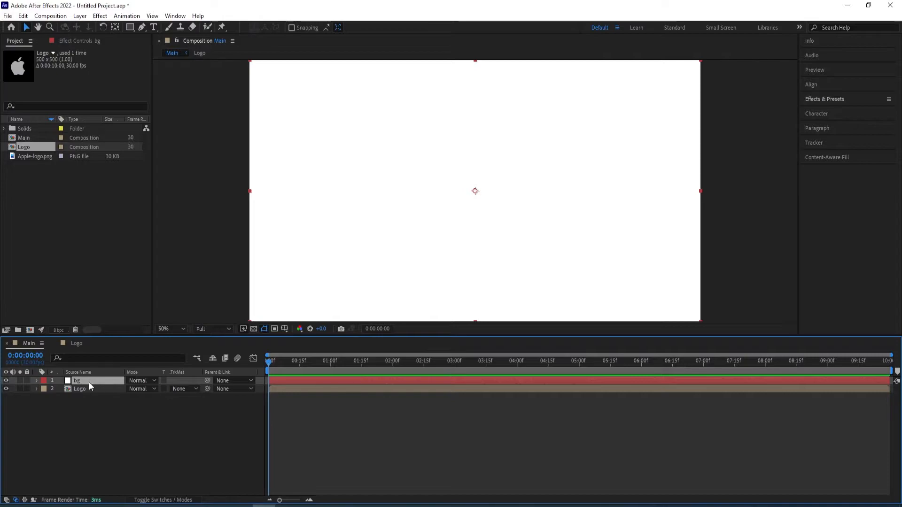
{"action": "left_click_drag", "start_coordinate": [77, 378], "coordinate": [80, 404]}
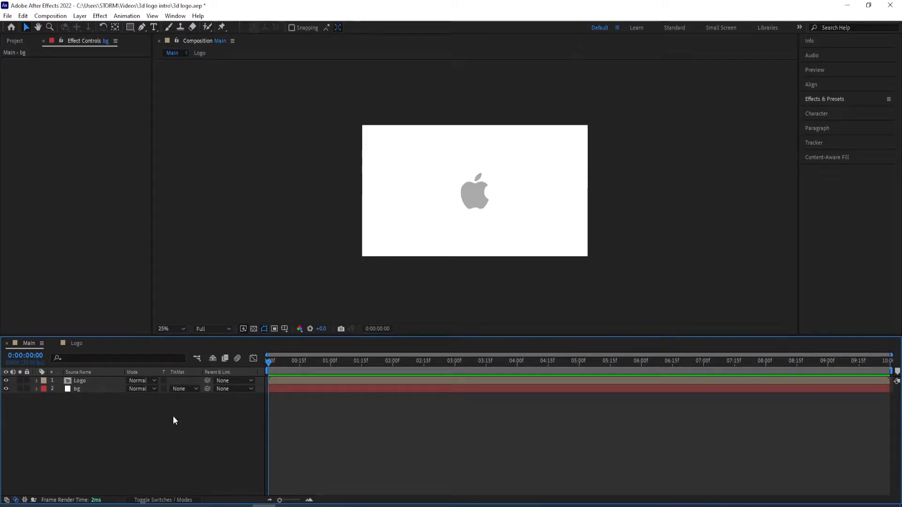
Apply the Color Correction Exposure effect to the Logo layer in Main and set its master Exposure to -1
{"action": "left_click", "coordinate": [83, 381]}
{"action": "left_click", "coordinate": [861, 96]}
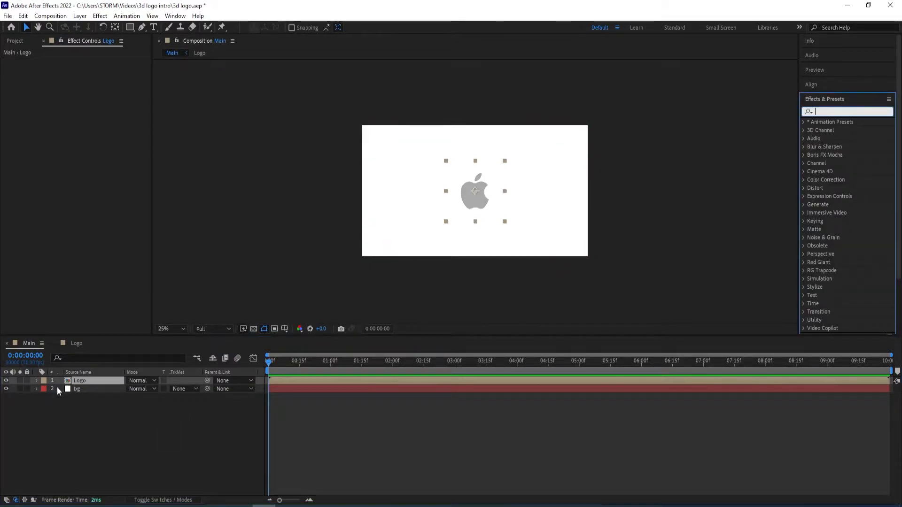
{"action": "left_click", "coordinate": [845, 112]}
{"action": "type", "text": "exposure"}
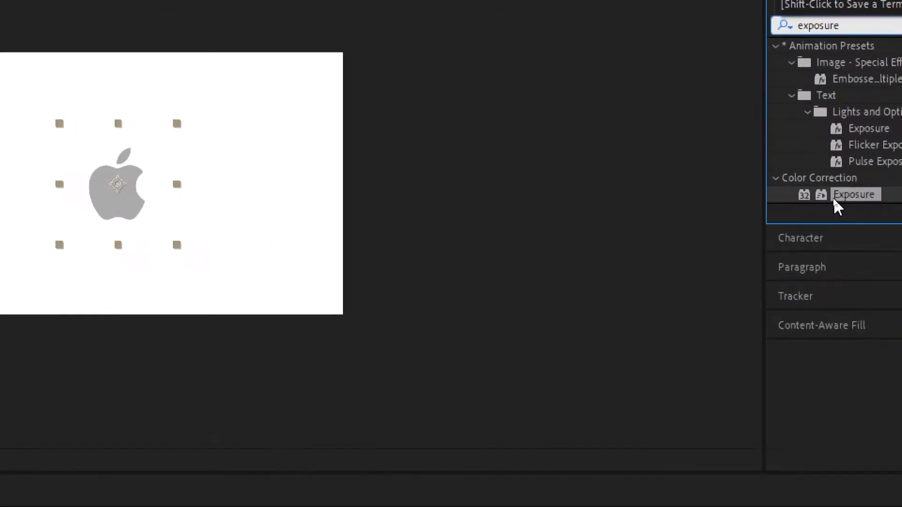
{"action": "double_click", "coordinate": [834, 194]}
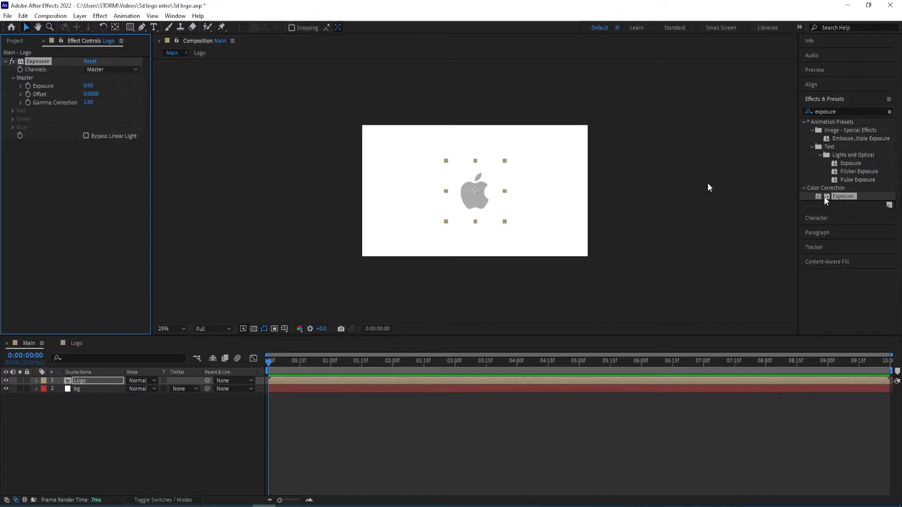
{"action": "left_click", "coordinate": [87, 86]}
{"action": "type", "text": "-1"}
{"action": "key", "text": "Return"}
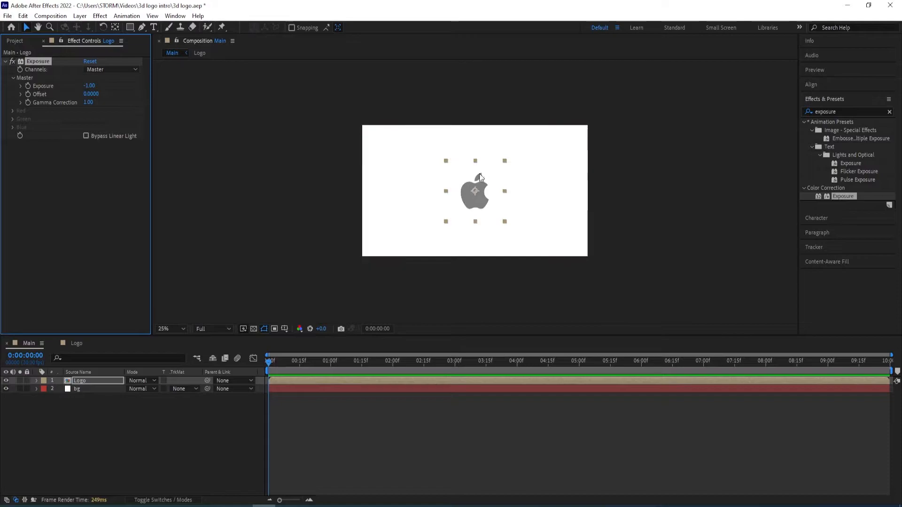
Show the layer switches in the Main timeline and make the Logo layer a 3D layer
{"action": "left_click", "coordinate": [170, 411]}
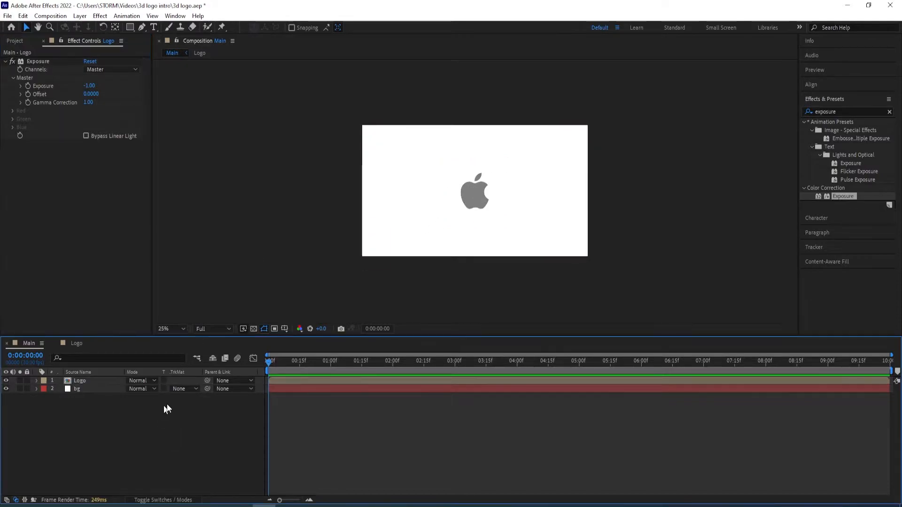
{"action": "left_click", "coordinate": [91, 389]}
{"action": "left_click", "coordinate": [137, 417]}
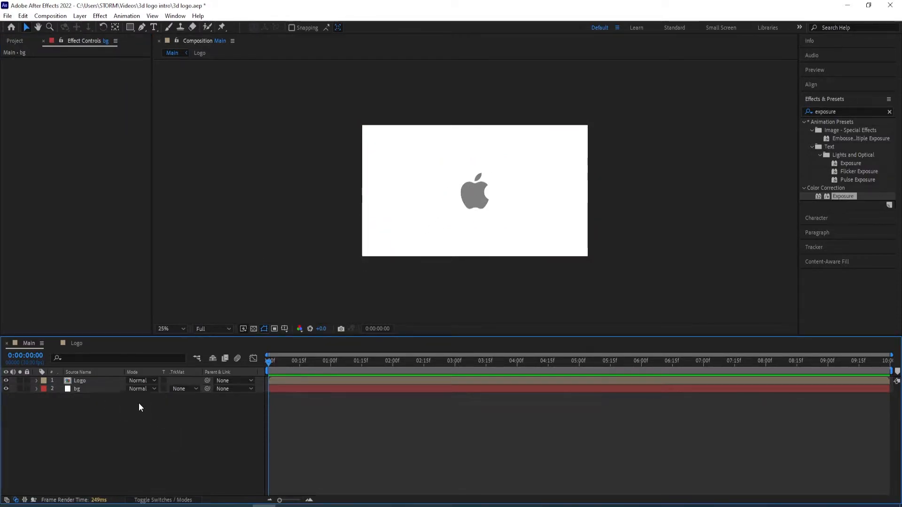
{"action": "key", "text": "F4"}
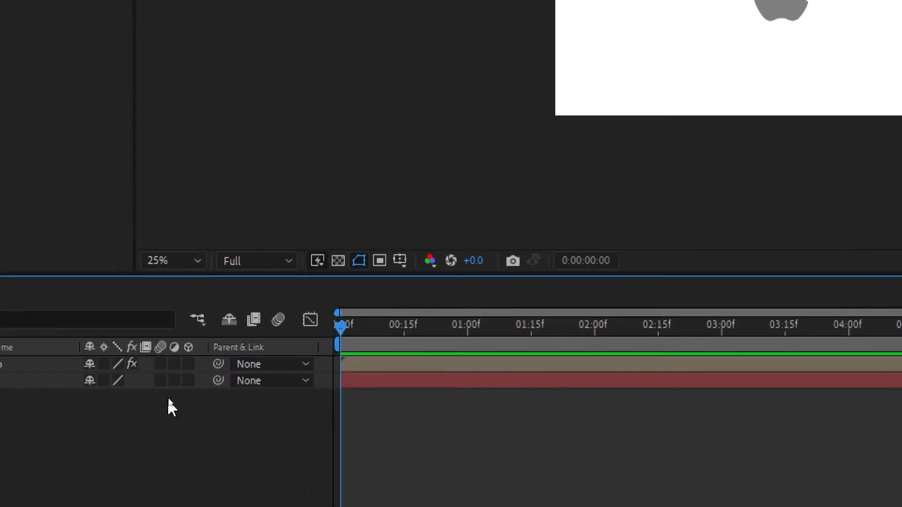
{"action": "left_click", "coordinate": [188, 364]}
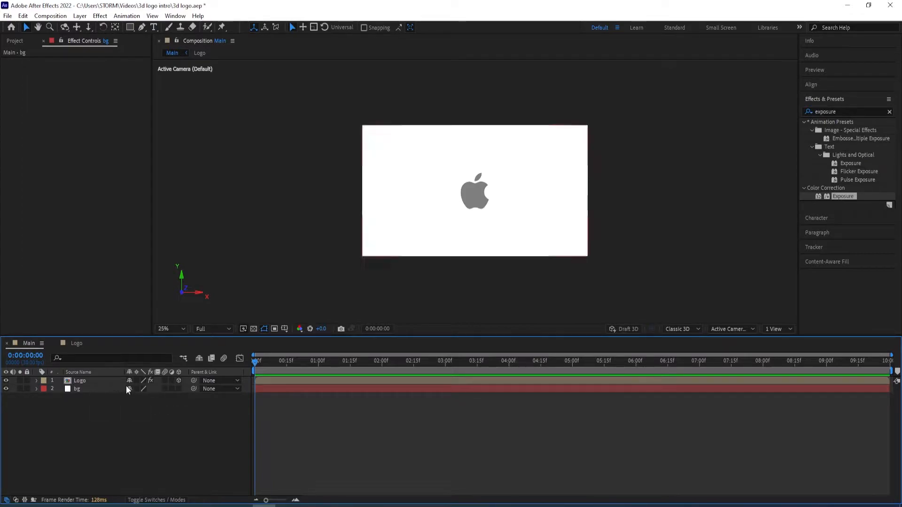
Add the expression [position[0],position[1],index] to the Logo layer's Position property and collapse the layer
{"action": "left_click", "coordinate": [81, 381]}
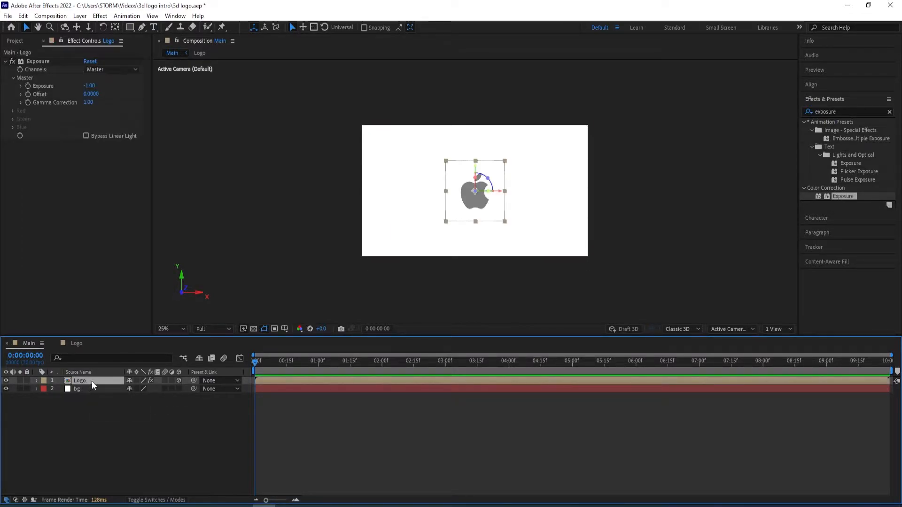
{"action": "key", "text": "p"}
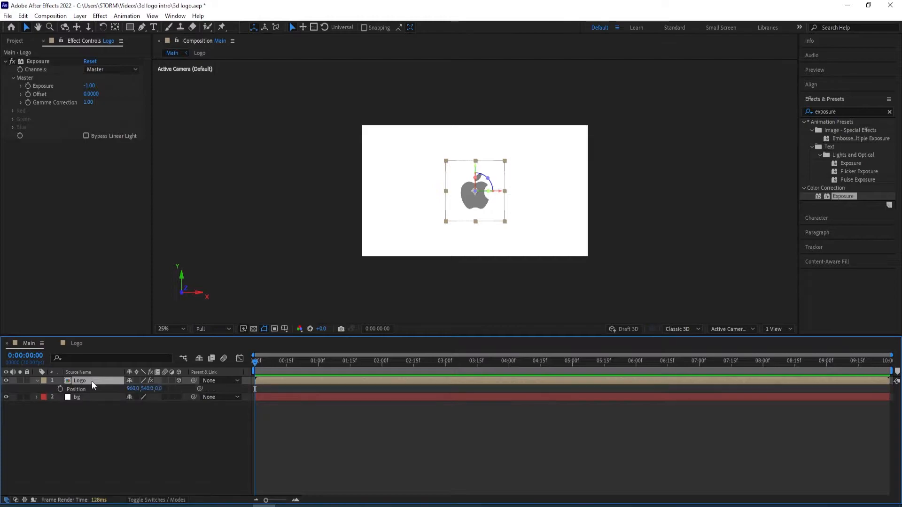
{"action": "left_click", "coordinate": [60, 390], "text": "alt"}
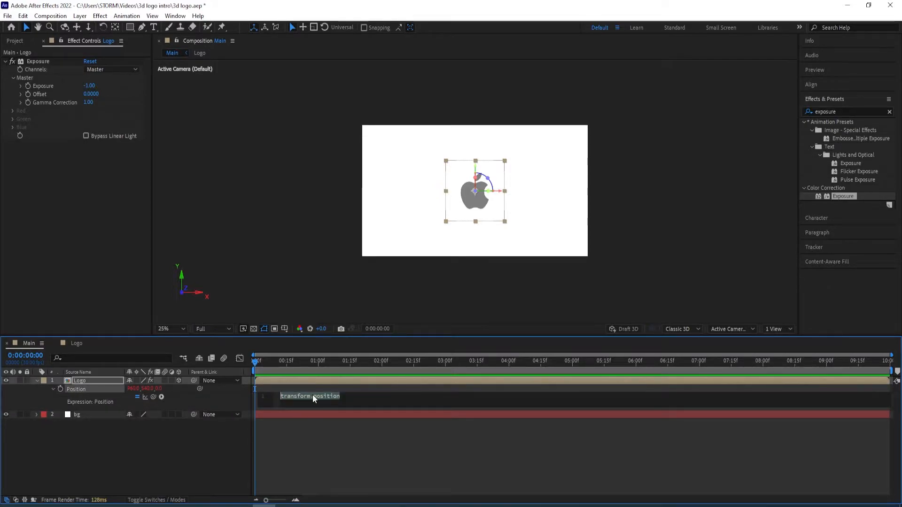
{"action": "type", "text": "[position[0],position[1],index]"}
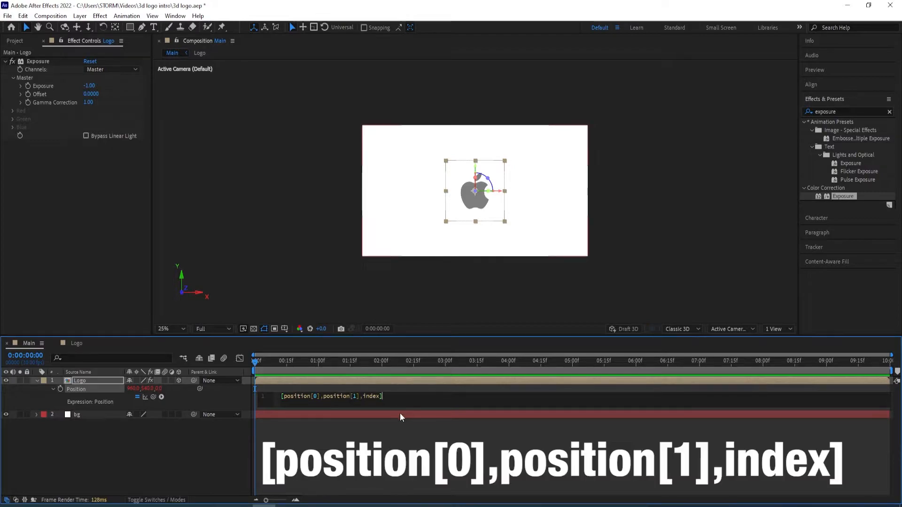
{"action": "left_click", "coordinate": [412, 390]}
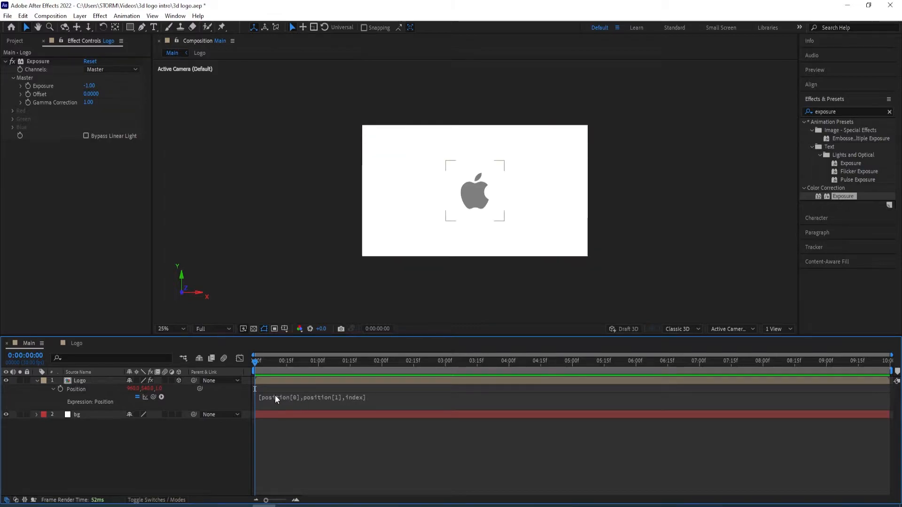
{"action": "left_click", "coordinate": [37, 381]}
Duplicate the Logo layer repeatedly until 25 Logo layers are stacked above the bg layer
{"action": "left_click", "coordinate": [83, 382]}
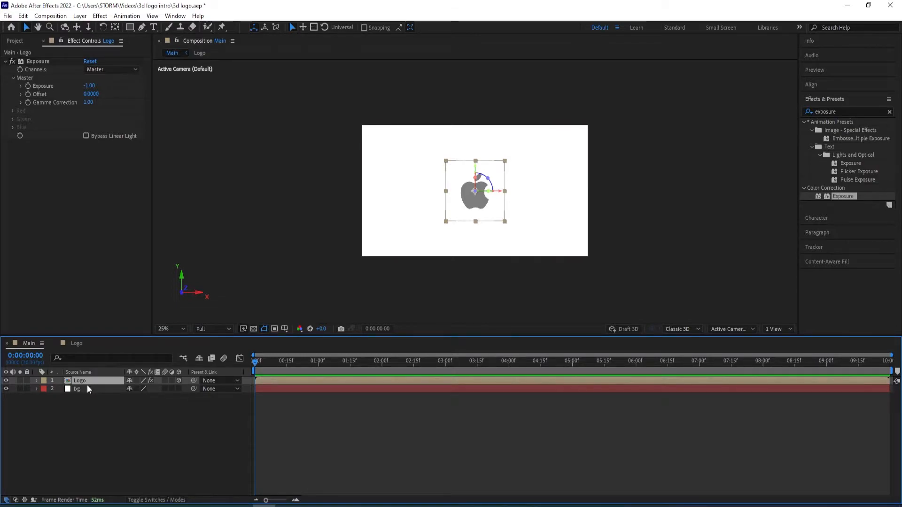
{"action": "key", "text": "ctrl+d"}
{"action": "key", "text": "ctrl+d"}
{"action": "key", "text": "ctrl+d"}
{"action": "key", "text": "ctrl+d"}
{"action": "key", "text": "ctrl+d"}
{"action": "key", "text": "ctrl+d"}
{"action": "key", "text": "ctrl+d"}
{"action": "key", "text": "ctrl+d"}
{"action": "key", "text": "ctrl+d"}
{"action": "key", "text": "ctrl+d"}
{"action": "key", "text": "ctrl+d"}
{"action": "key", "text": "ctrl+d"}
{"action": "key", "text": "ctrl+d"}
{"action": "key", "text": "ctrl+d"}
{"action": "key", "text": "ctrl+d"}
{"action": "key", "text": "ctrl+d"}
{"action": "key", "text": "ctrl+d"}
{"action": "key", "text": "ctrl+d"}
{"action": "key", "text": "ctrl+d"}
{"action": "key", "text": "ctrl+d"}
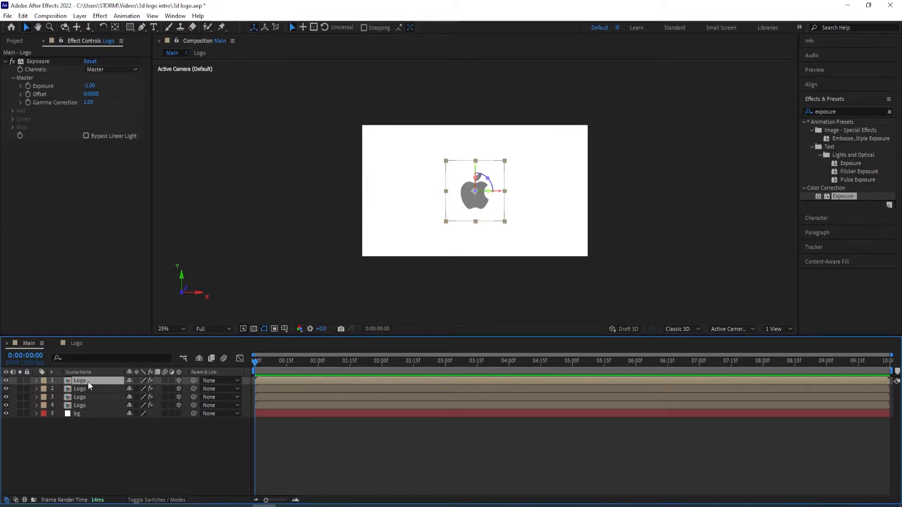
{"action": "scroll", "coordinate": [97, 398], "scroll_direction": "down", "scroll_amount": 3}
{"action": "key", "text": "ctrl+d"}
{"action": "key", "text": "ctrl+d"}
{"action": "key", "text": "ctrl+d"}
{"action": "key", "text": "ctrl+d"}
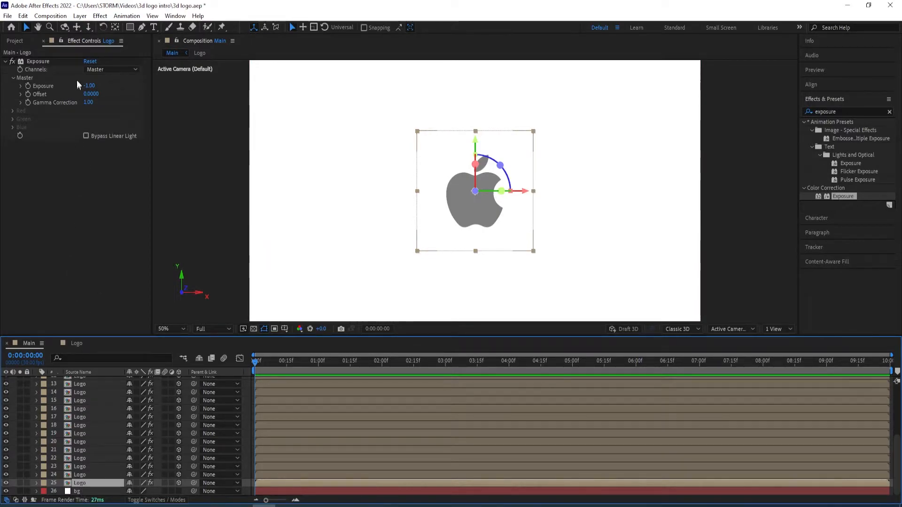
Delete the Exposure effect from the bottommost and topmost Logo layers in the Main composition
{"action": "left_click", "coordinate": [38, 61]}
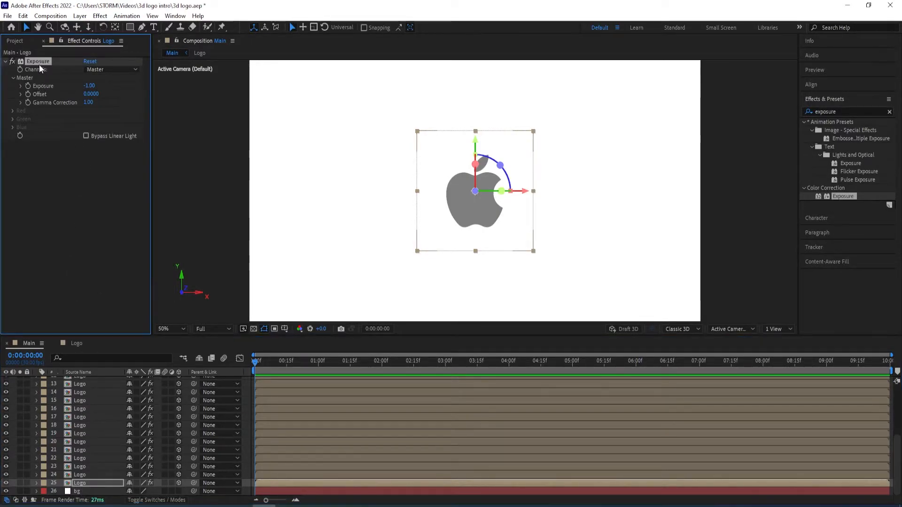
{"action": "key", "text": "Delete"}
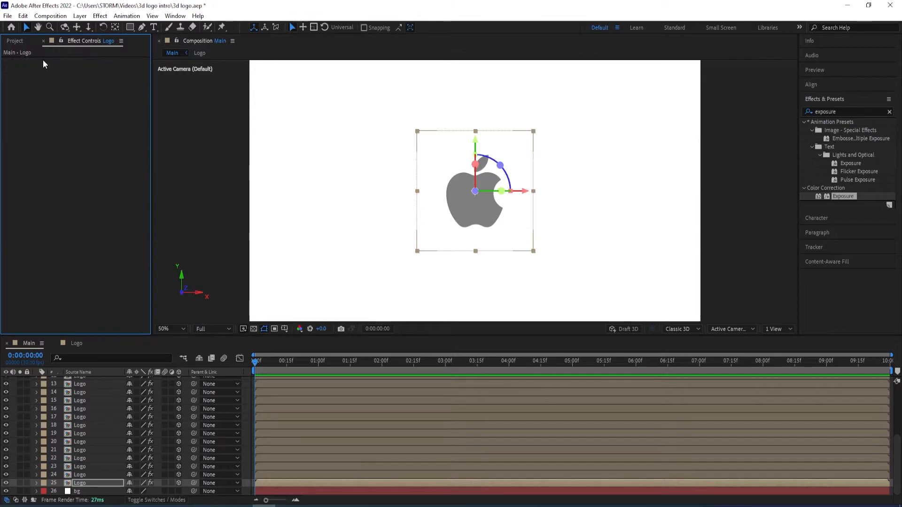
{"action": "scroll", "coordinate": [94, 405], "scroll_direction": "up", "scroll_amount": 5}
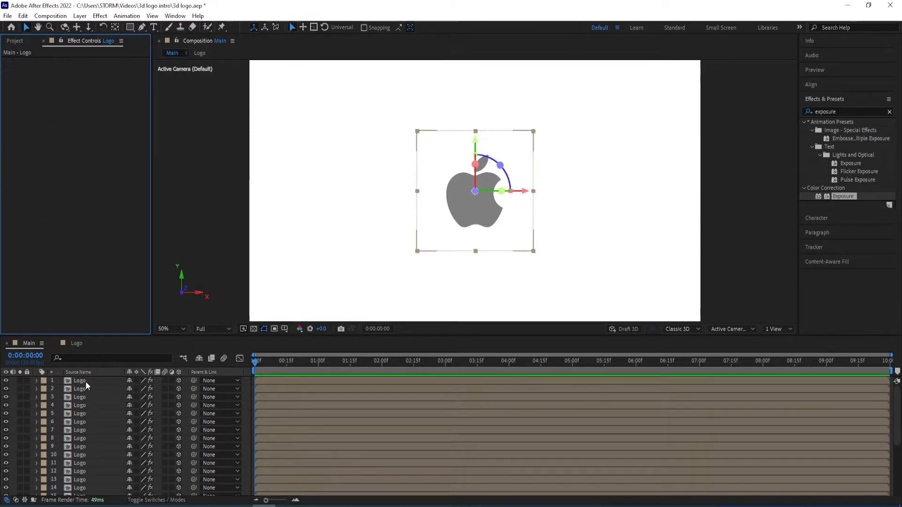
{"action": "left_click", "coordinate": [85, 382]}
{"action": "left_click", "coordinate": [44, 62]}
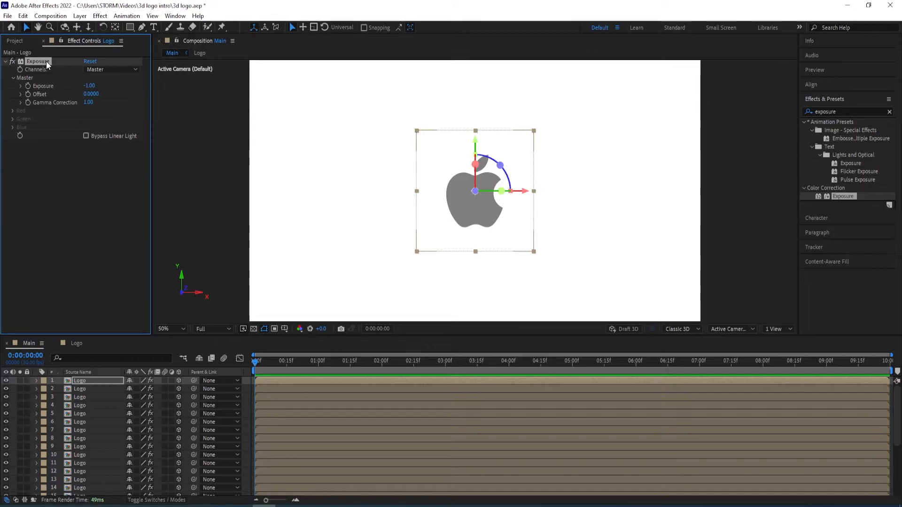
{"action": "key", "text": "Delete"}
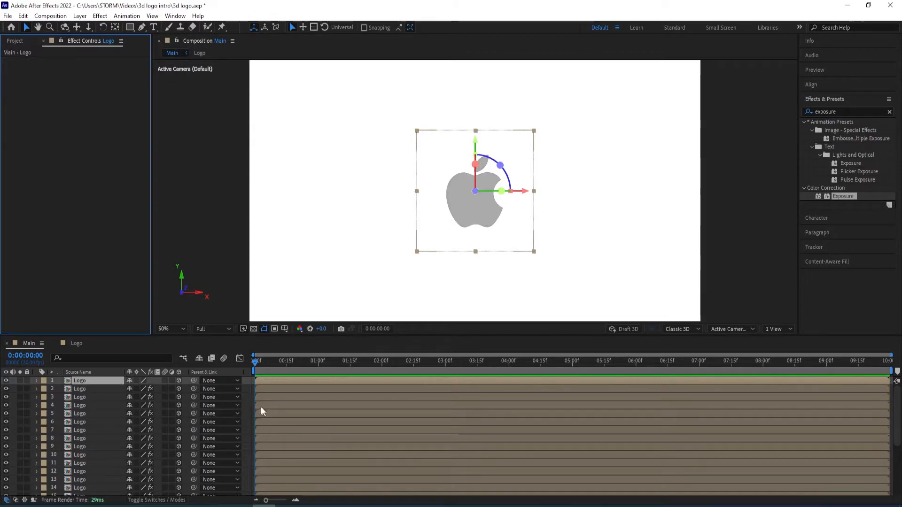
Add a two-node camera with the 50mm preset to the Main composition
{"action": "right_click", "coordinate": [250, 396]}
{"action": "mouse_move", "coordinate": [268, 270]}
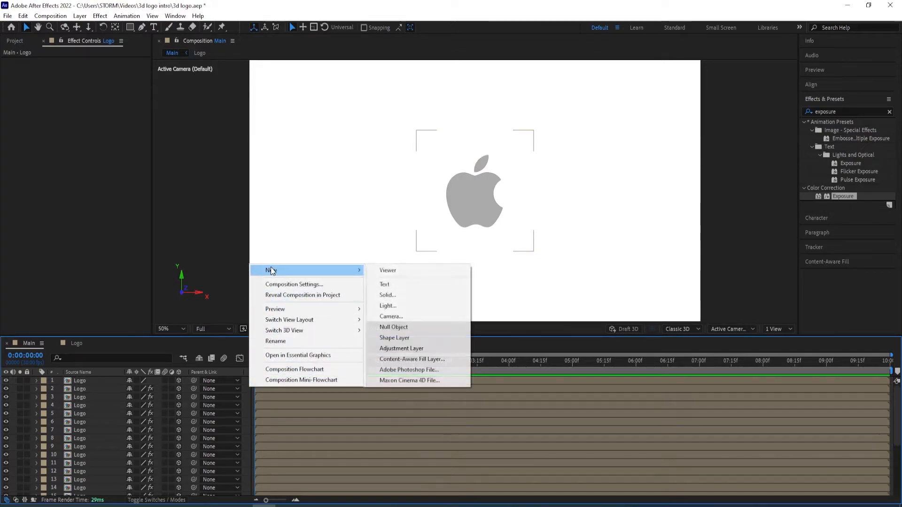
{"action": "left_click", "coordinate": [402, 316]}
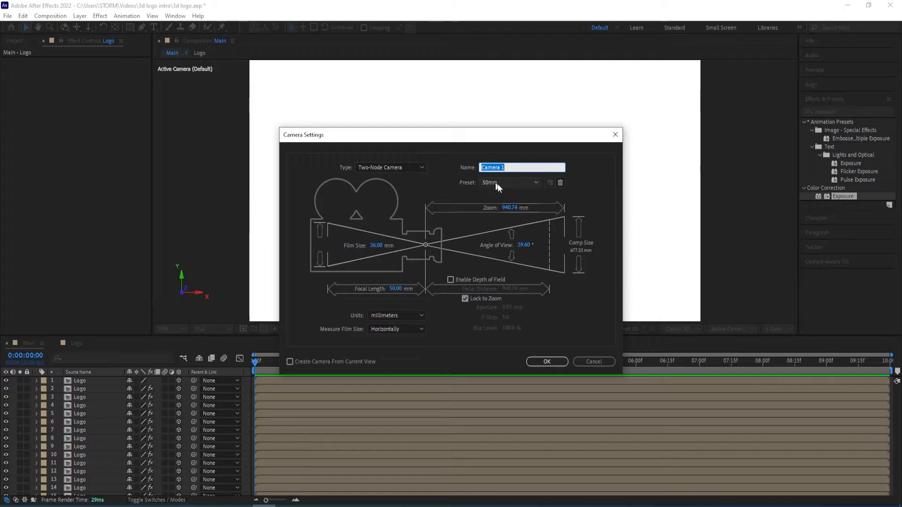
{"action": "left_click", "coordinate": [546, 362]}
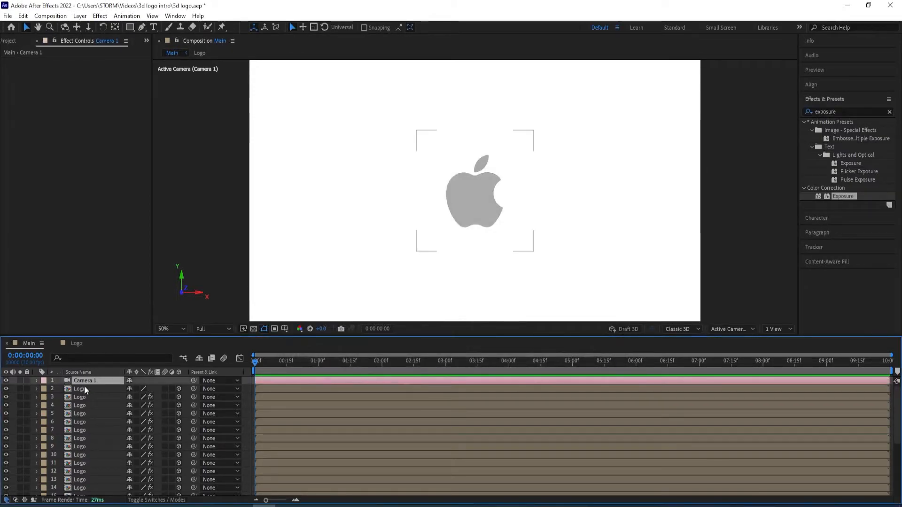
Orbit the camera around the logo to inspect its extruded depth and undo the camera move
{"action": "left_click", "coordinate": [63, 27]}
{"action": "left_click", "coordinate": [63, 27]}
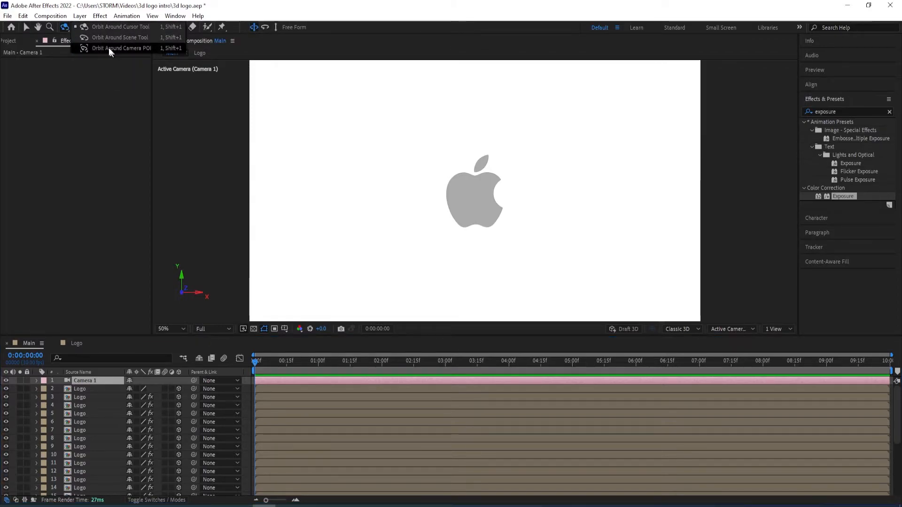
{"action": "left_click", "coordinate": [63, 28]}
{"action": "left_click_drag", "start_coordinate": [468, 204], "coordinate": [515, 199]}
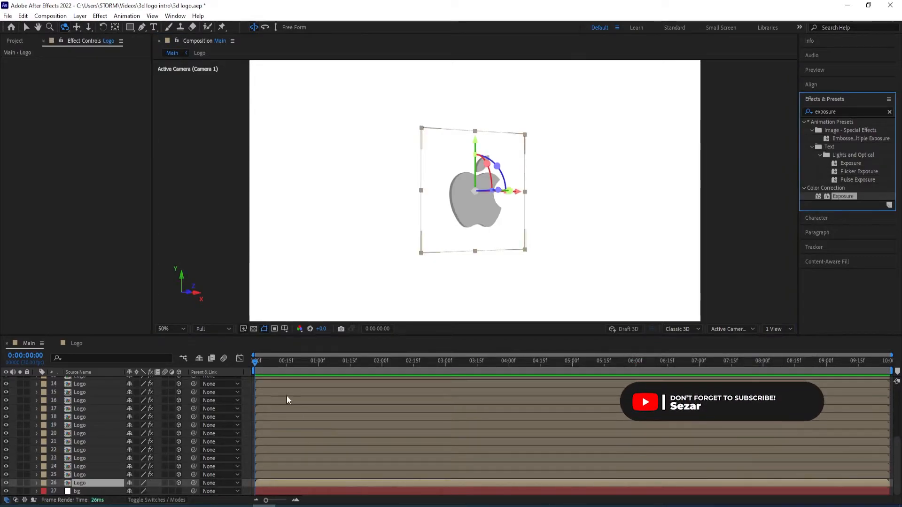
{"action": "key", "text": "ctrl+z"}
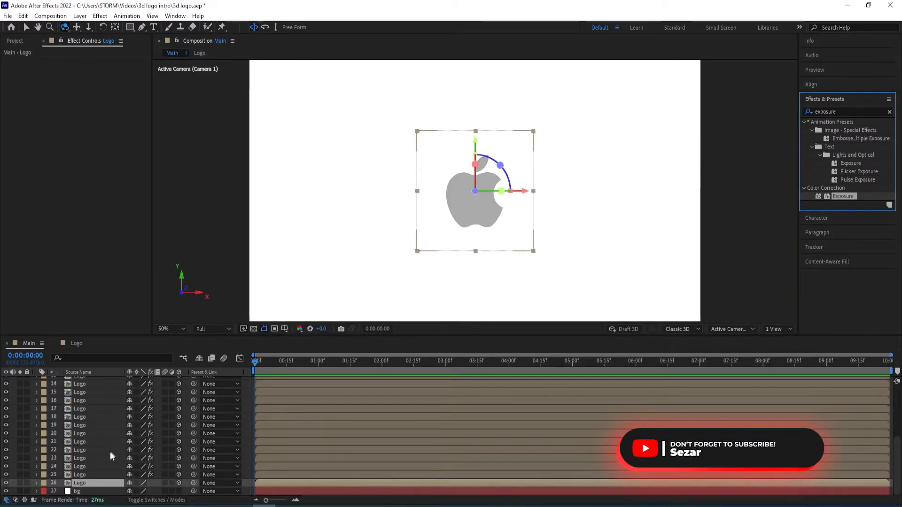
Apply the Drop Shadow effect to the bottommost Logo layer, set its Softness to 61, and deselect the layer
{"action": "left_click", "coordinate": [851, 111]}
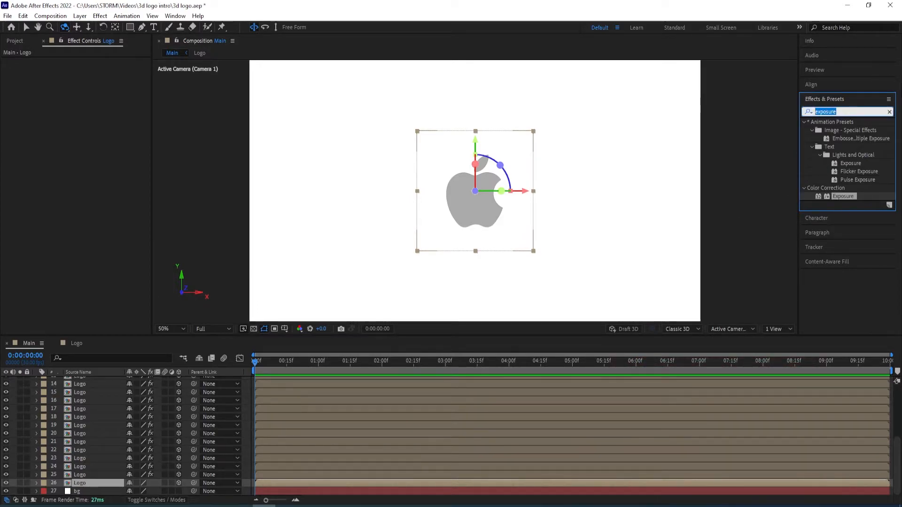
{"action": "type", "text": "drop shadow"}
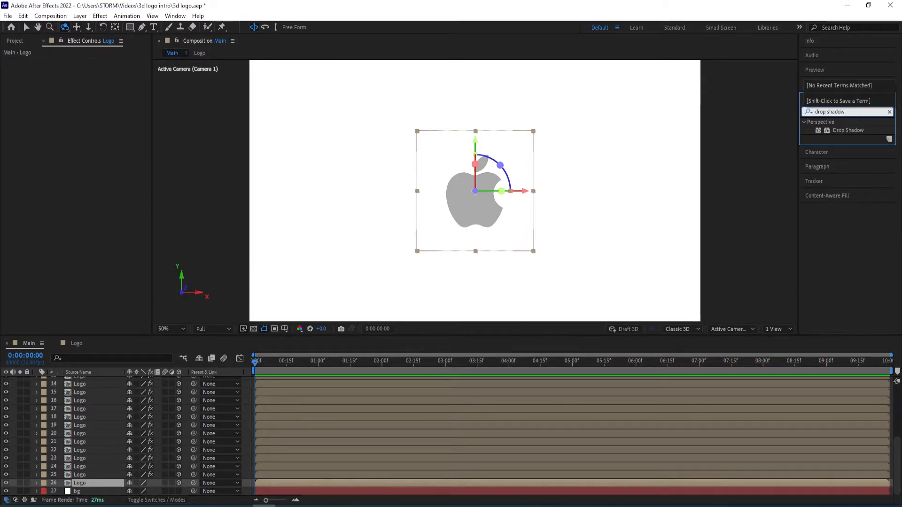
{"action": "left_click", "coordinate": [842, 130]}
{"action": "double_click", "coordinate": [842, 130]}
{"action": "key", "text": "v"}
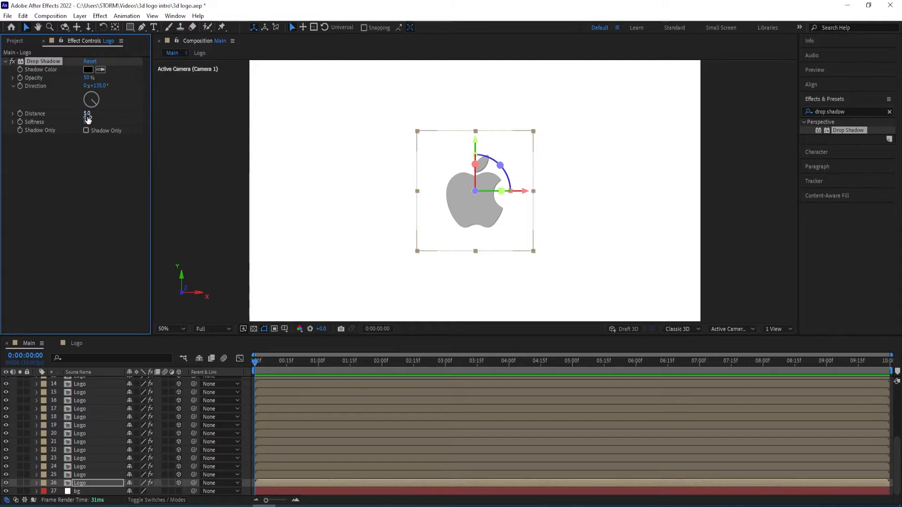
{"action": "left_click_drag", "start_coordinate": [87, 121], "coordinate": [117, 123]}
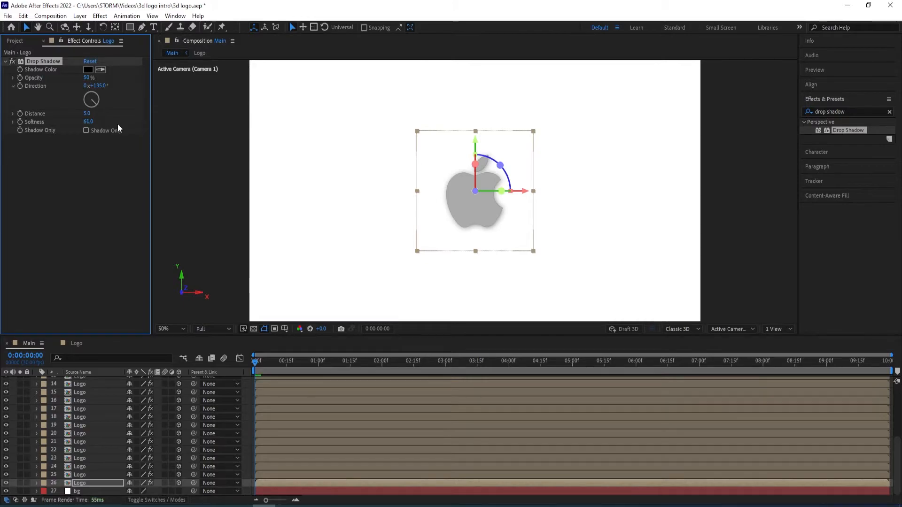
{"action": "left_click", "coordinate": [113, 218]}
{"action": "left_click", "coordinate": [175, 213]}
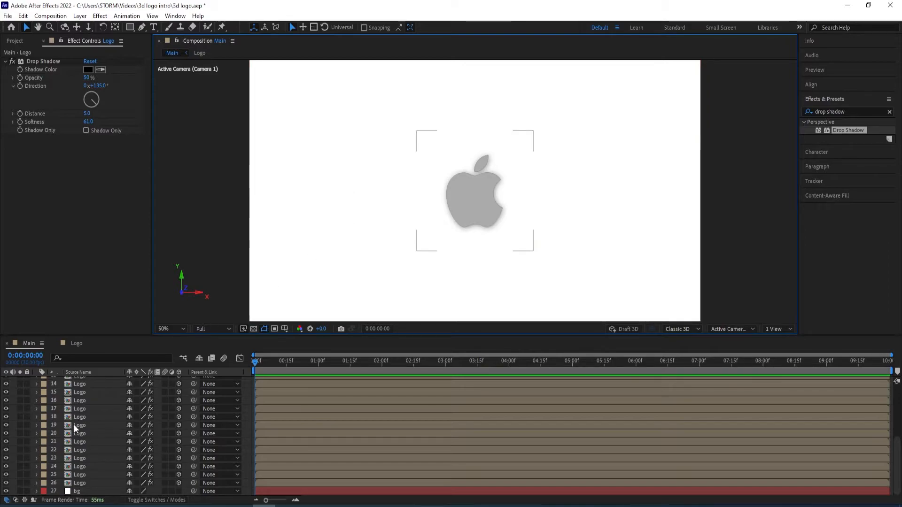
Apply the Gradient Ramp effect to the bg layer
{"action": "left_click", "coordinate": [94, 493]}
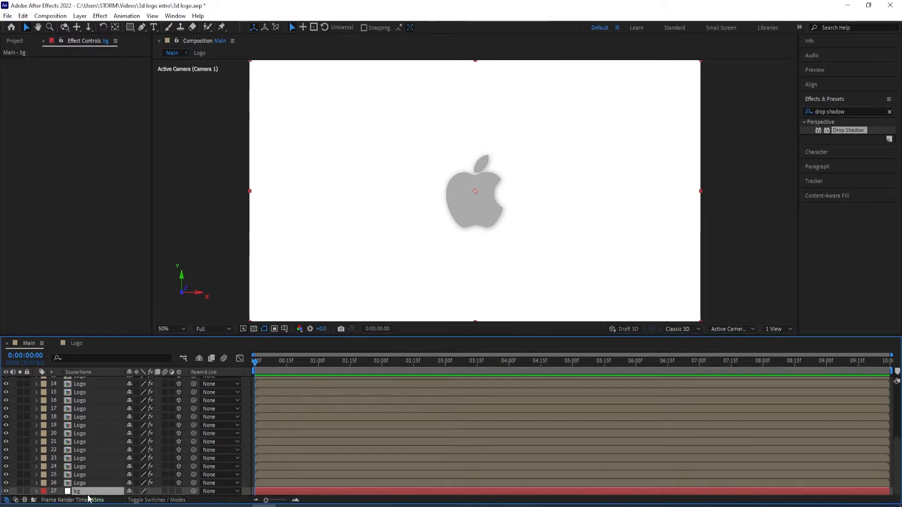
{"action": "left_click", "coordinate": [848, 111]}
{"action": "type", "text": "grad"}
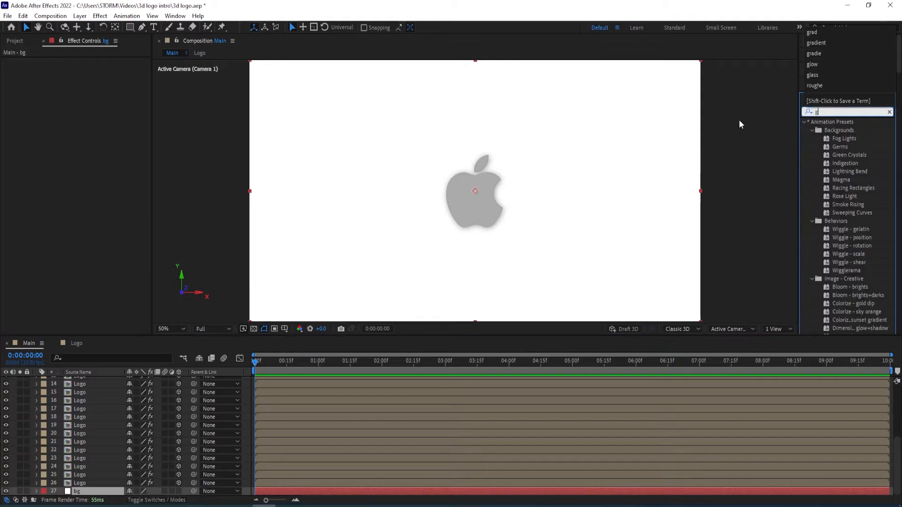
{"action": "type", "text": "ient"}
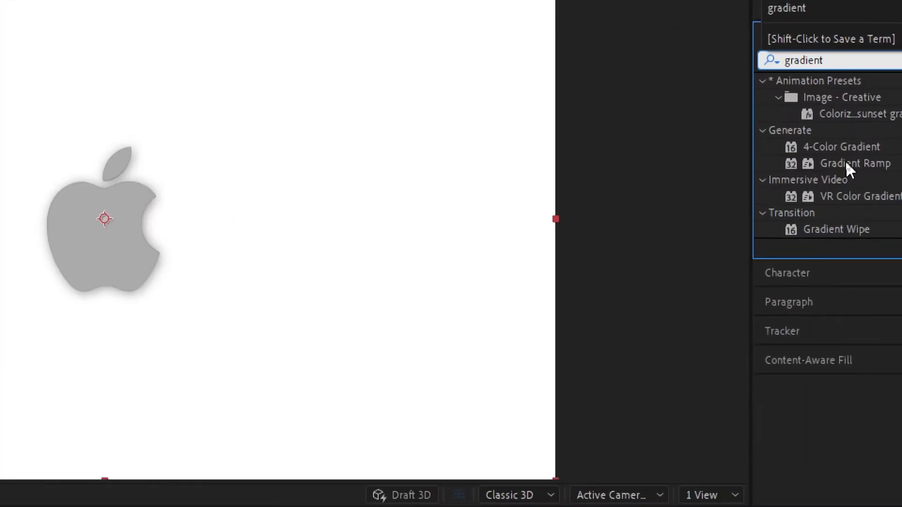
{"action": "double_click", "coordinate": [845, 163]}
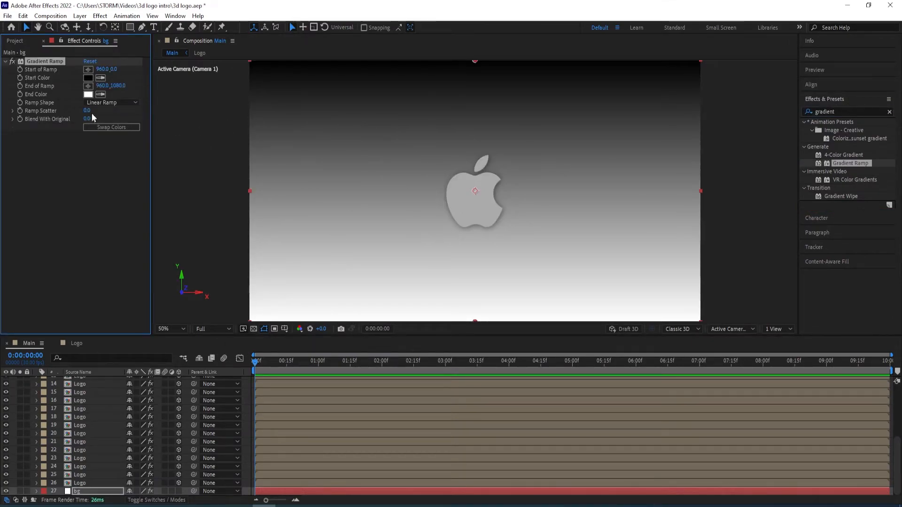
Make the bg gradient a Radial Ramp starting at about 956, 546 and ending at about 2384, 1188, with its colors swapped
{"action": "left_click", "coordinate": [112, 103]}
{"action": "left_click", "coordinate": [109, 124]}
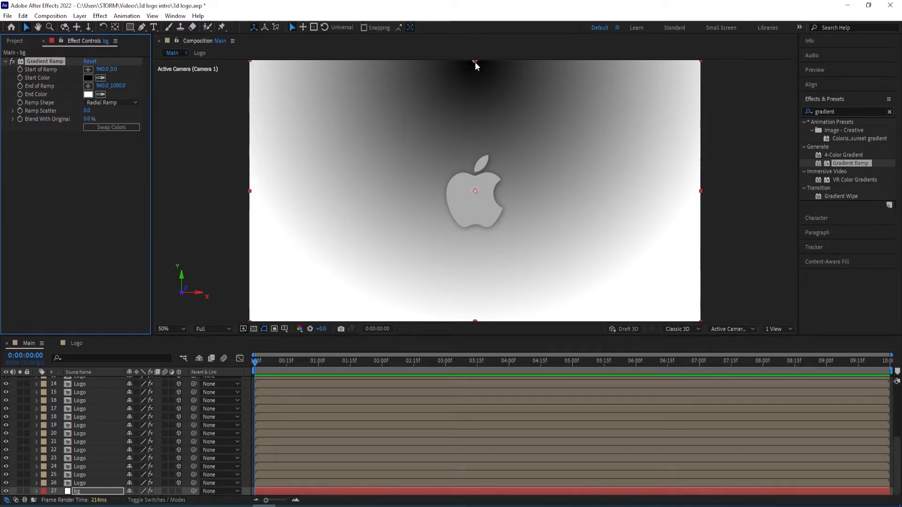
{"action": "left_click_drag", "start_coordinate": [476, 63], "coordinate": [474, 192]}
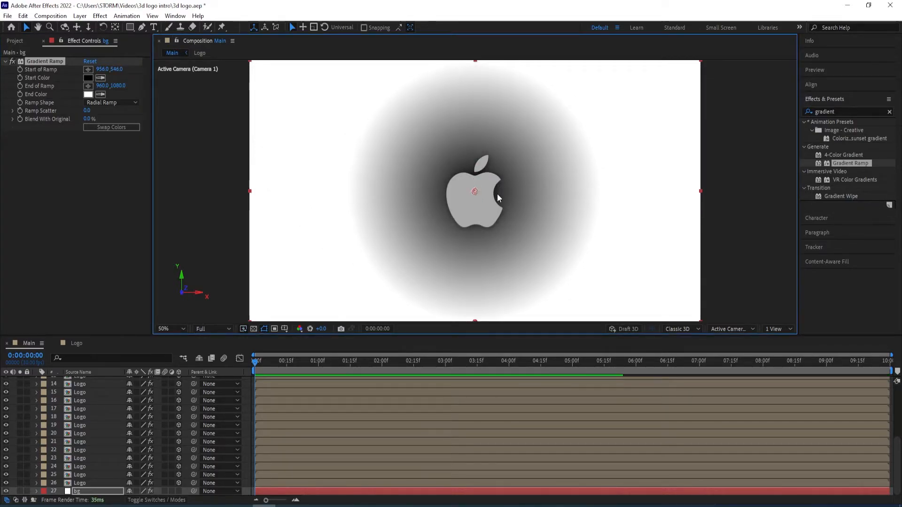
{"action": "key", "text": "comma"}
{"action": "left_click_drag", "start_coordinate": [475, 257], "coordinate": [642, 271]}
{"action": "left_click", "coordinate": [116, 127]}
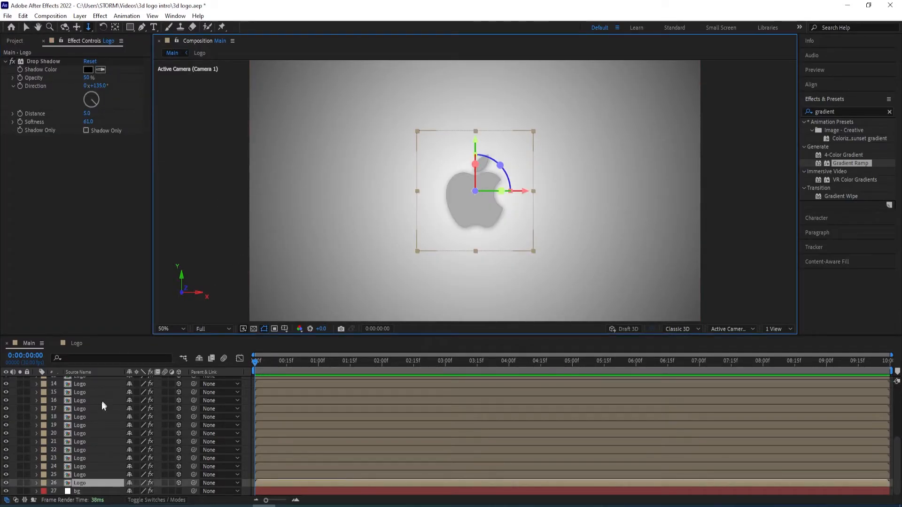
Select Camera 1 and try the Dolly Towards Cursor tool on the logo view
{"action": "scroll", "coordinate": [96, 413], "scroll_direction": "up", "scroll_amount": 5}
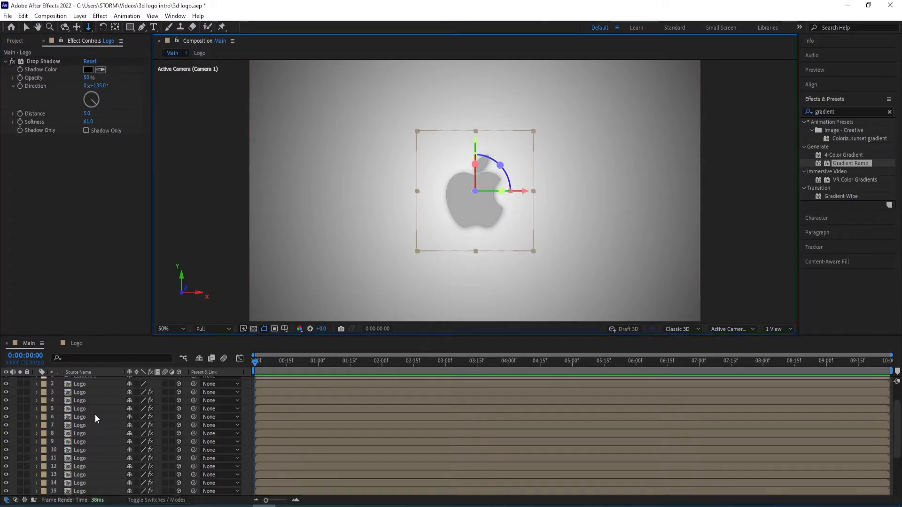
{"action": "left_click", "coordinate": [85, 382]}
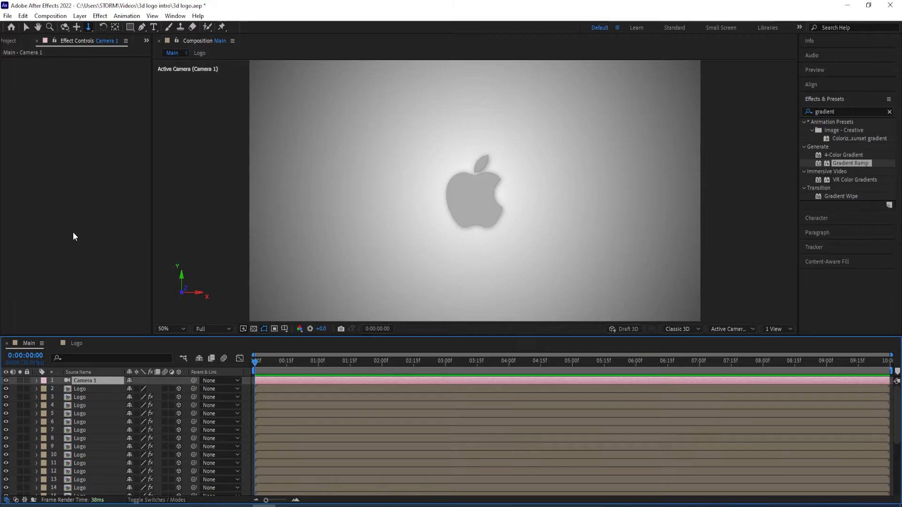
{"action": "left_click", "coordinate": [65, 28]}
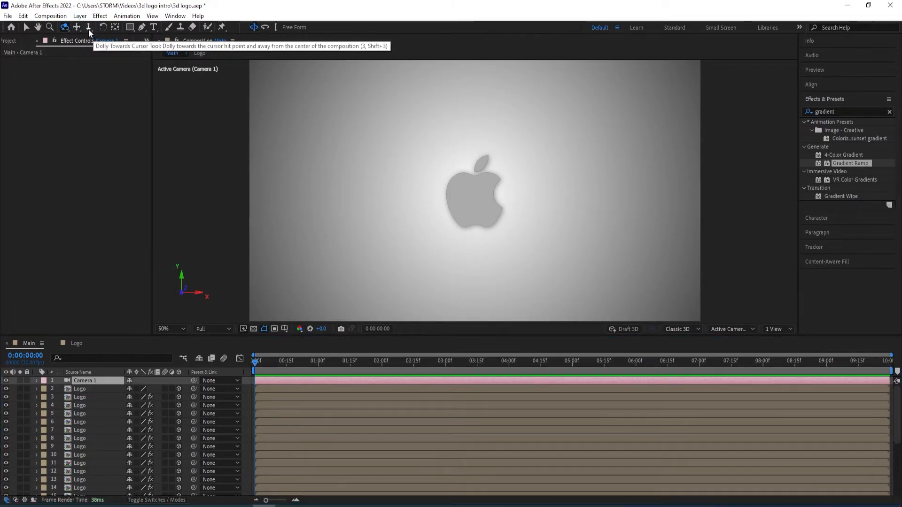
{"action": "left_click", "coordinate": [88, 30]}
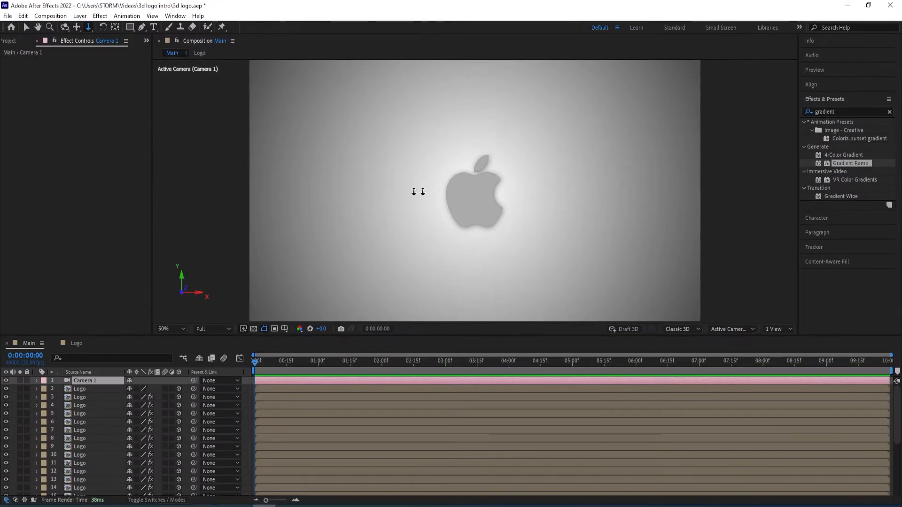
{"action": "mouse_move", "coordinate": [393, 169]}
{"action": "left_mouse_down"}
{"action": "mouse_move", "coordinate": [392, 219]}
{"action": "mouse_move", "coordinate": [403, 124]}
{"action": "mouse_move", "coordinate": [404, 225]}
{"action": "mouse_move", "coordinate": [409, 167]}
{"action": "left_mouse_up"}
{"action": "left_click_drag", "start_coordinate": [373, 244], "coordinate": [445, 185]}
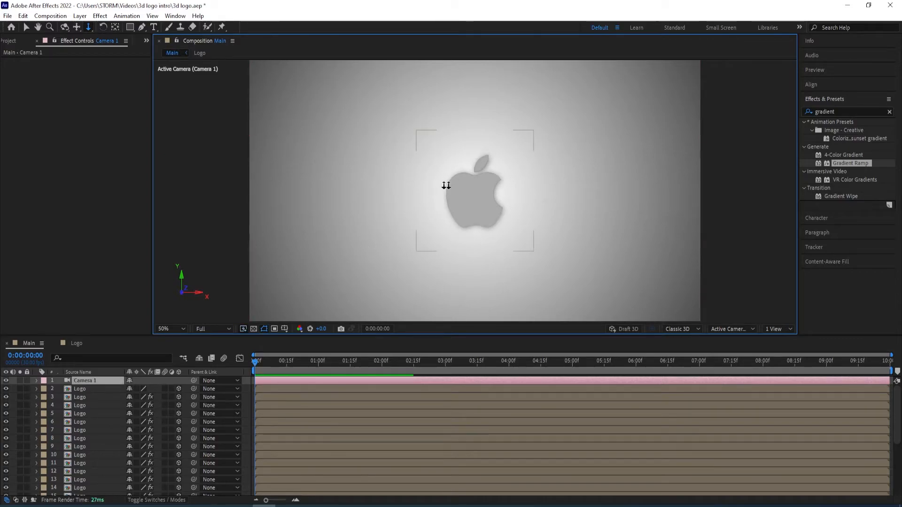
Orbit Camera 1 to a Position of about -214.5, 1885.1, -2030.2 and start Position keyframes at 0:00:00:00
{"action": "left_click", "coordinate": [64, 26]}
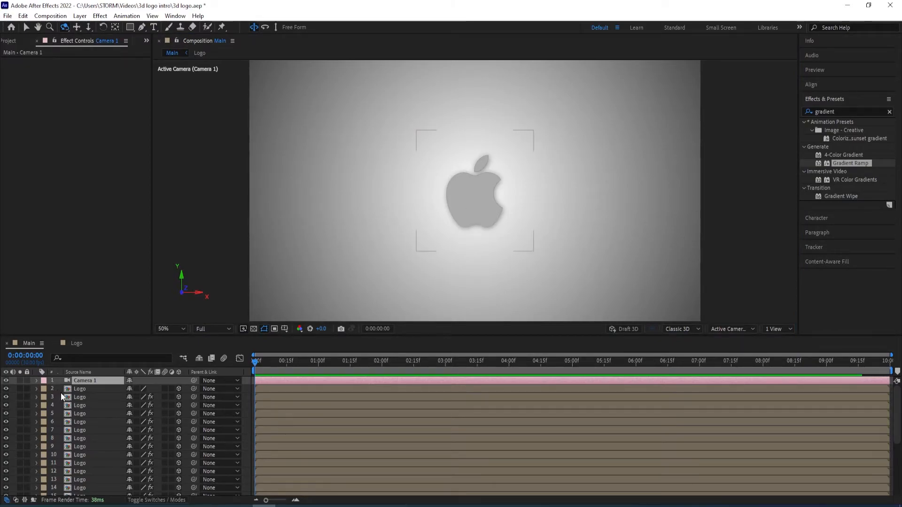
{"action": "key", "text": "p"}
{"action": "left_click_drag", "start_coordinate": [500, 225], "coordinate": [505, 181]}
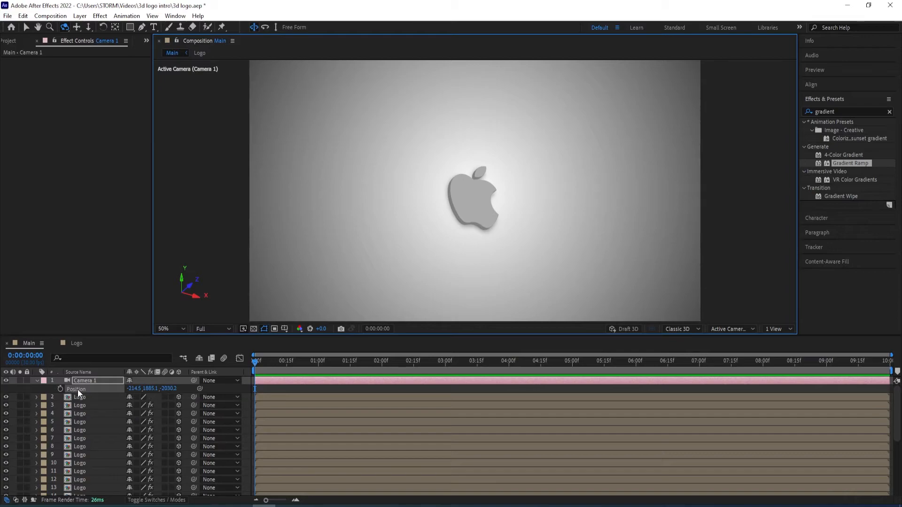
{"action": "left_click", "coordinate": [60, 388]}
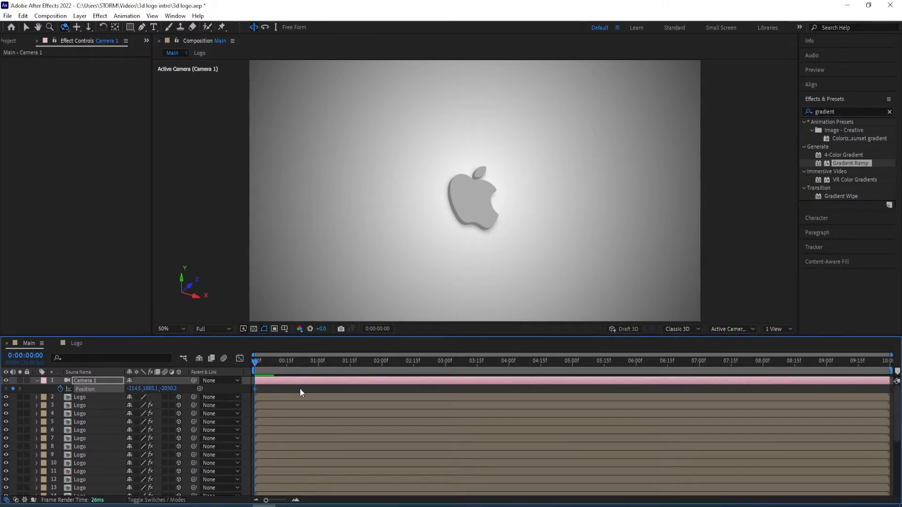
Reset Camera 1's Position at 0:00:03:00 to create the second keyframe, and return to the Selection tool
{"action": "left_click_drag", "start_coordinate": [255, 360], "coordinate": [445, 367]}
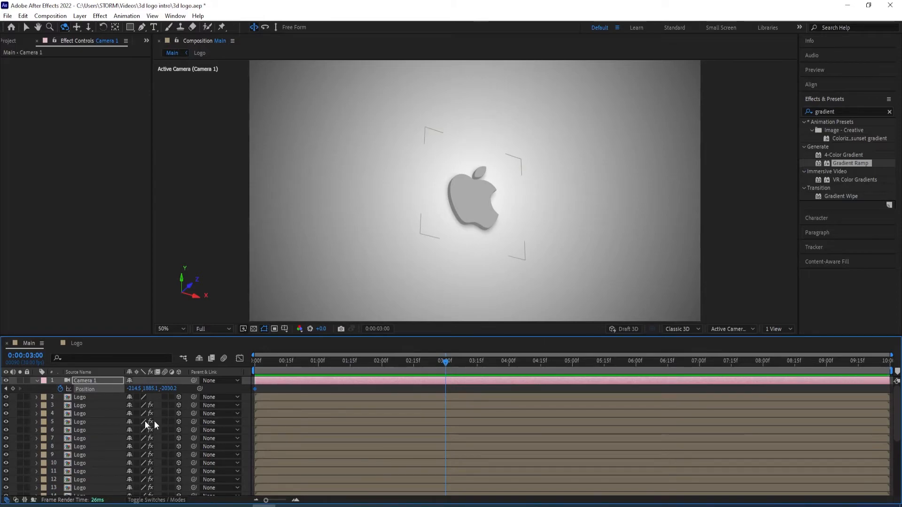
{"action": "right_click", "coordinate": [98, 392]}
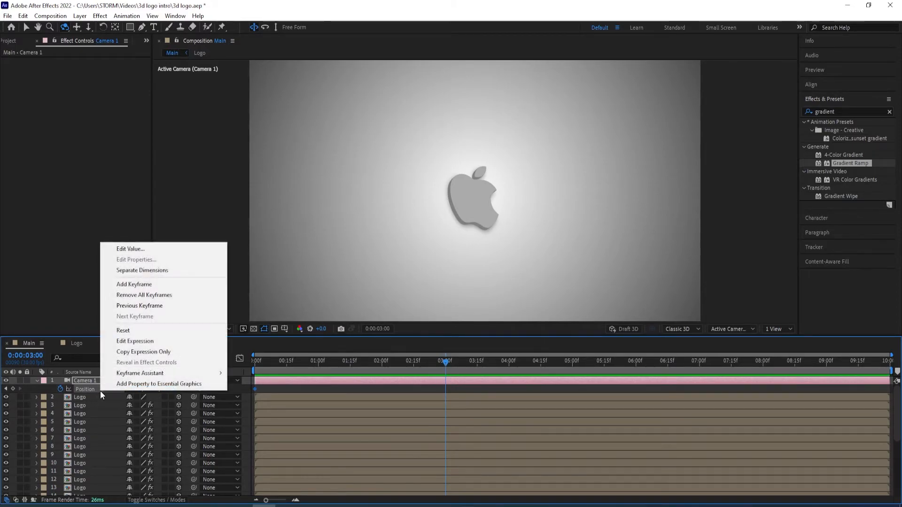
{"action": "left_click", "coordinate": [128, 334]}
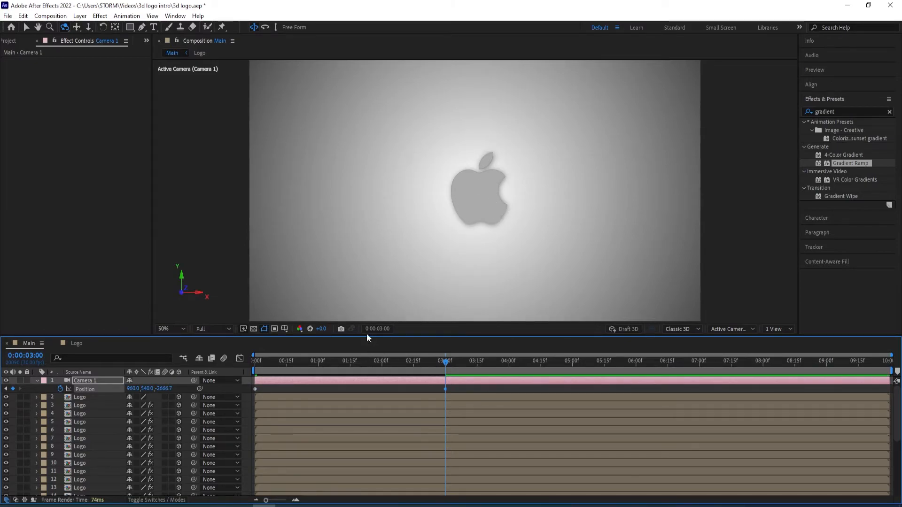
{"action": "left_click", "coordinate": [24, 27]}
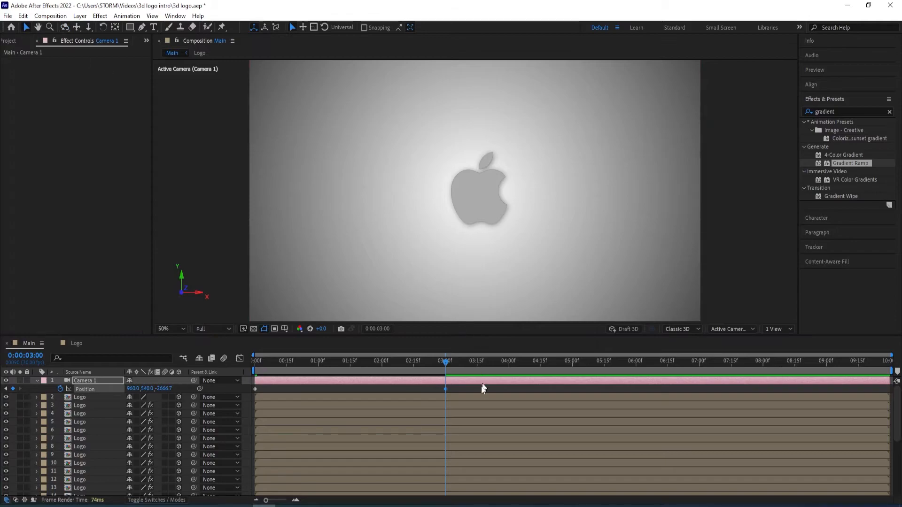
Apply Easy Ease to both Position keyframes of Camera 1 and preview the camera move from the start
{"action": "left_click_drag", "start_coordinate": [457, 386], "coordinate": [250, 397]}
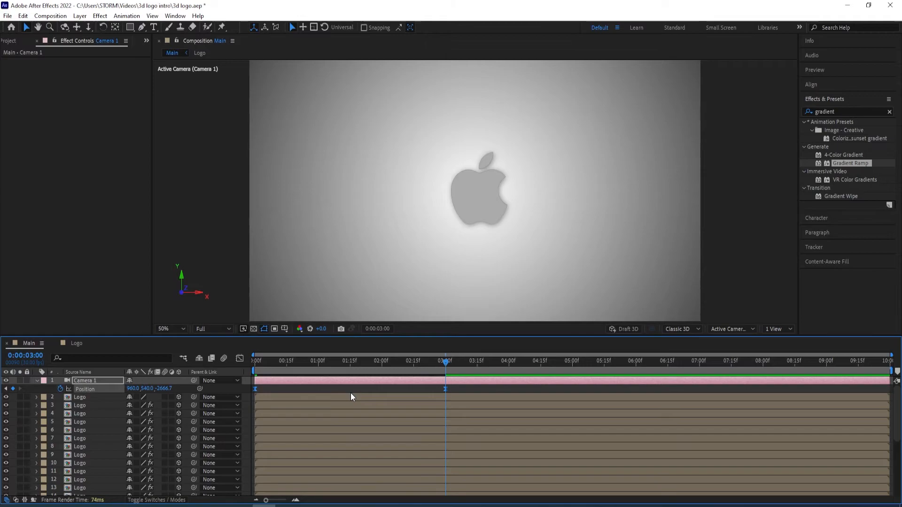
{"action": "key", "text": "Home"}
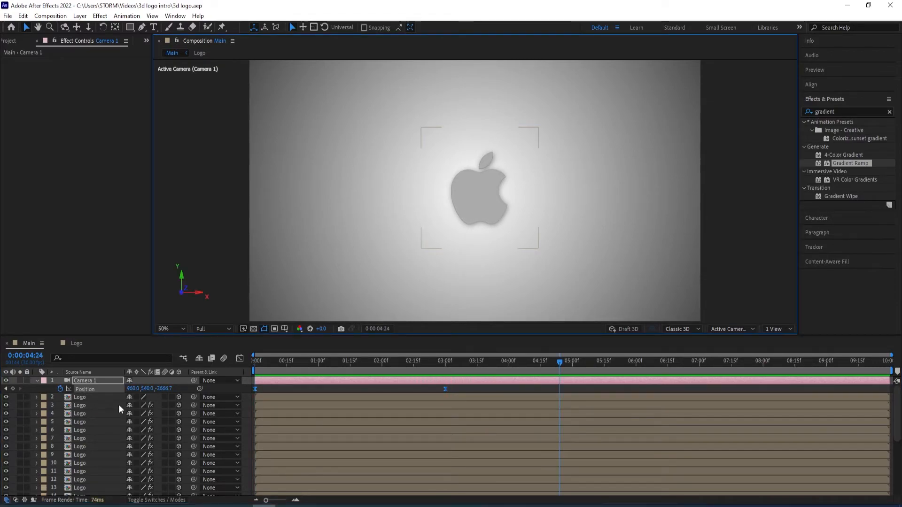
Find the CC Light Sweep effect and apply it to the topmost Logo layer
{"action": "left_click", "coordinate": [87, 397]}
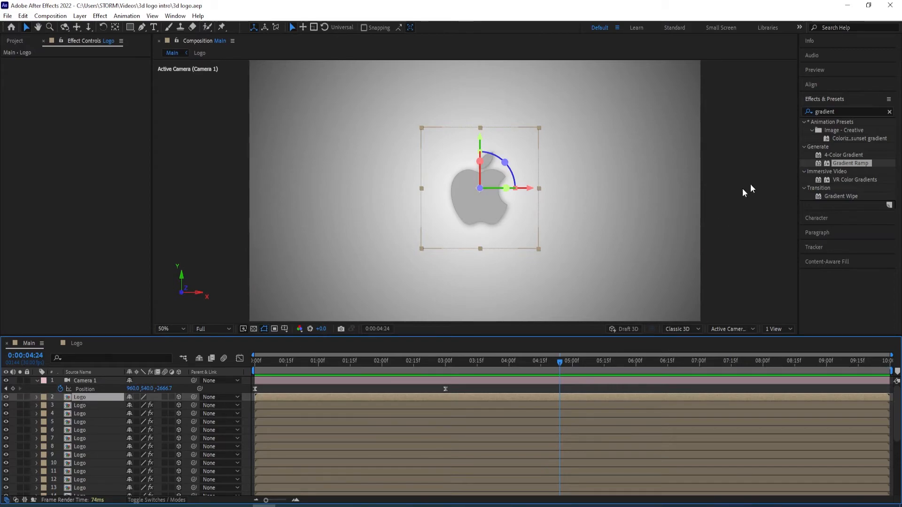
{"action": "left_click_drag", "start_coordinate": [841, 111], "coordinate": [726, 111]}
{"action": "type", "text": "light swee"}
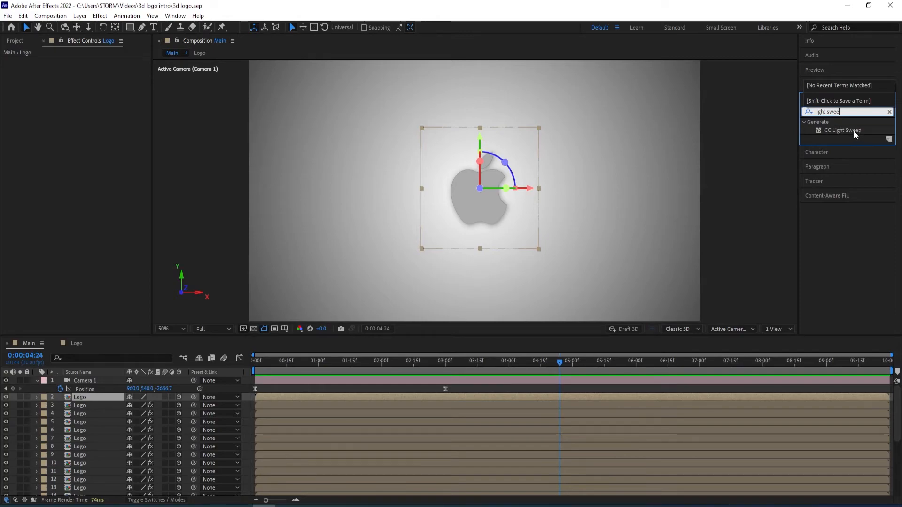
{"action": "double_click", "coordinate": [853, 131]}
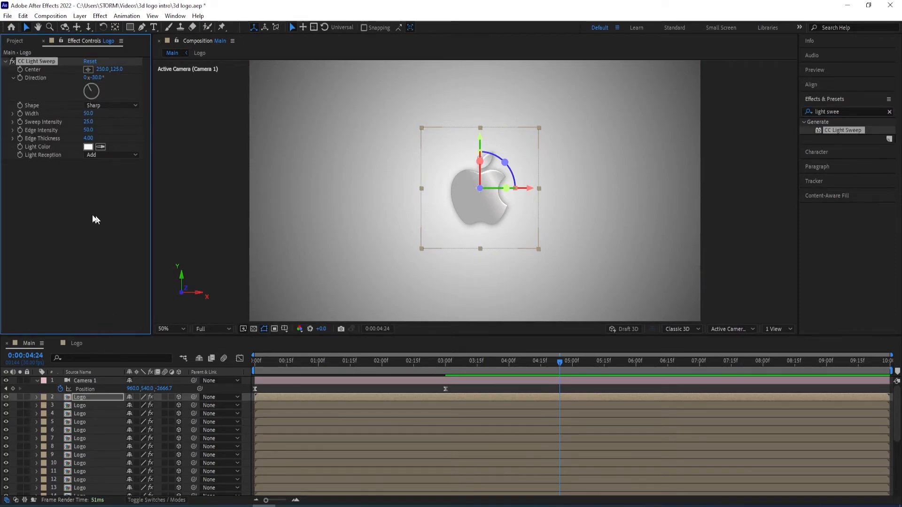
Set the CC Light Sweep's Width to 70, Sweep Intensity to 75 and Edge Intensity to 80
{"action": "left_click", "coordinate": [89, 114]}
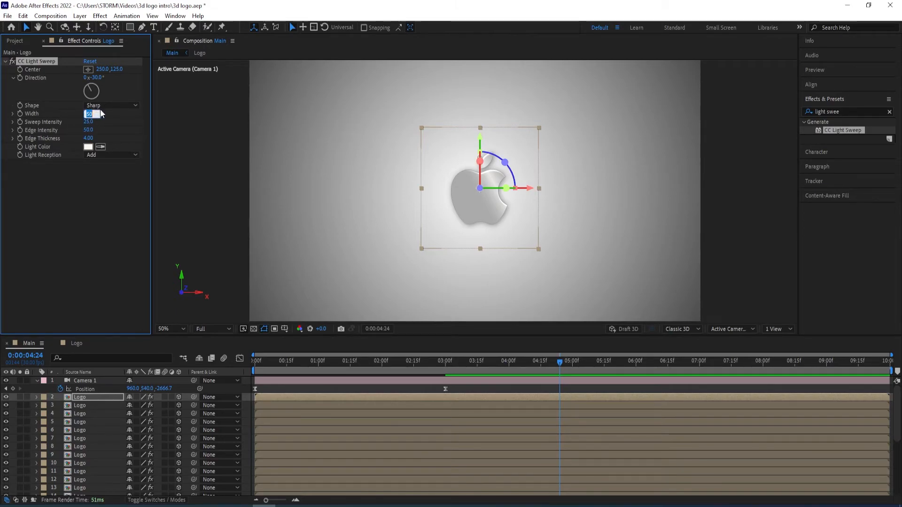
{"action": "type", "text": "70"}
{"action": "key", "text": "Return"}
{"action": "left_click", "coordinate": [88, 123]}
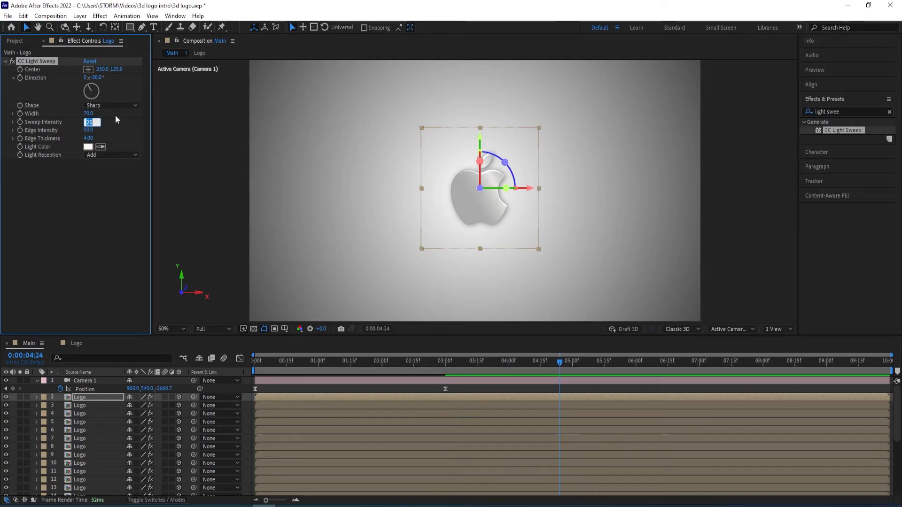
{"action": "type", "text": "75"}
{"action": "key", "text": "Return"}
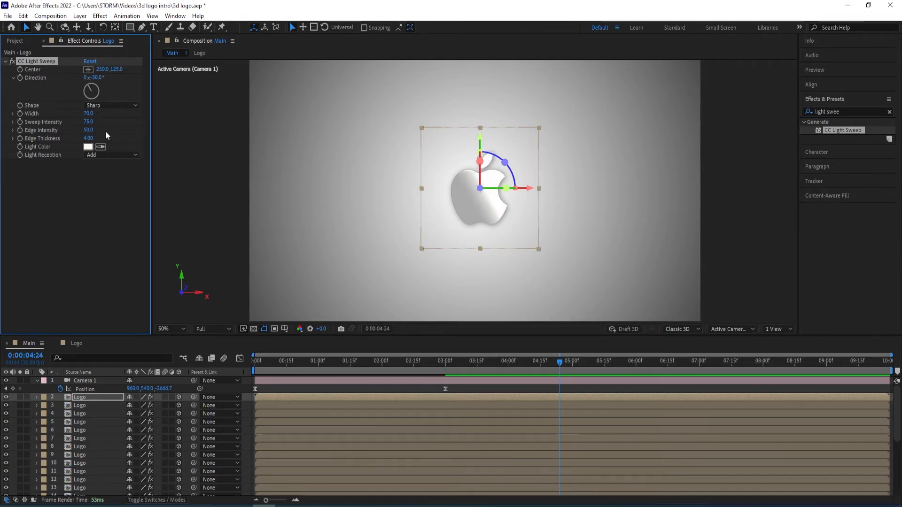
{"action": "left_click", "coordinate": [89, 132]}
{"action": "type", "text": "80"}
{"action": "key", "text": "Return"}
Reveal the top Logo layer's CC Light Sweep properties in the timeline and start Center keyframes at 0:00:00:00
{"action": "left_click", "coordinate": [37, 381]}
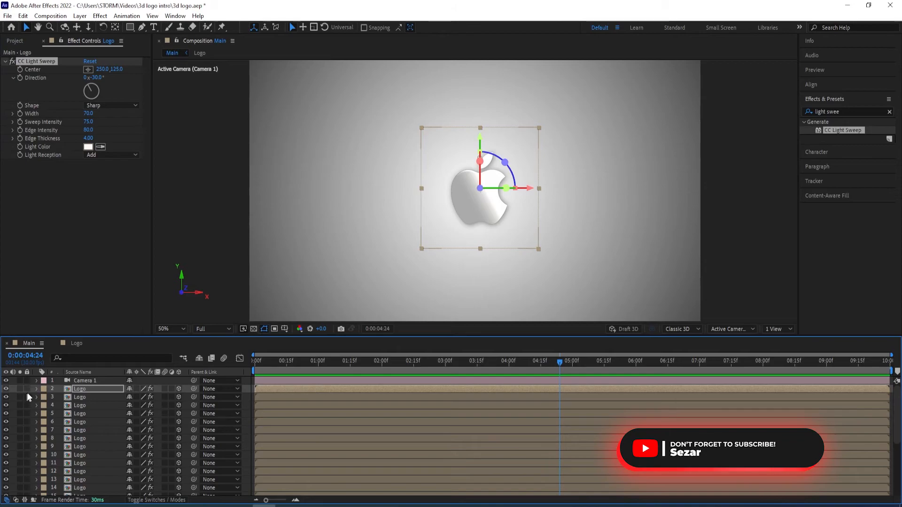
{"action": "left_click", "coordinate": [37, 389]}
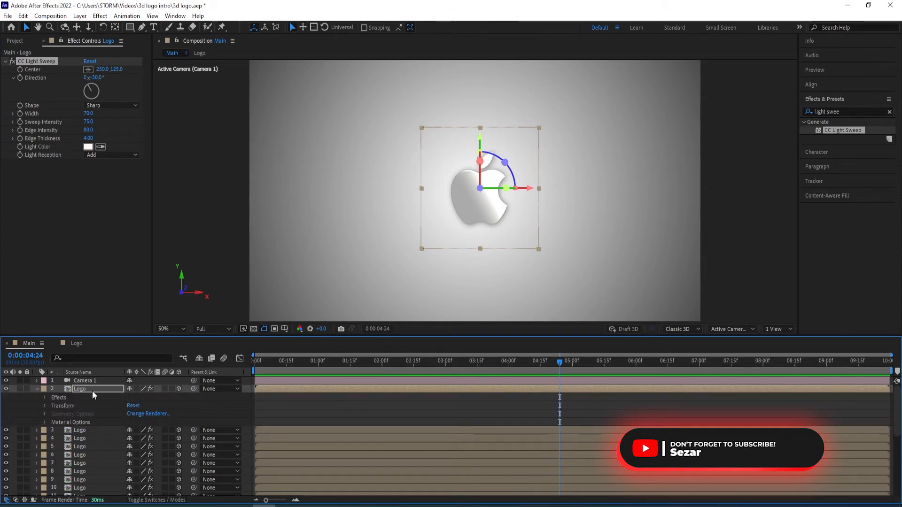
{"action": "left_click", "coordinate": [45, 398]}
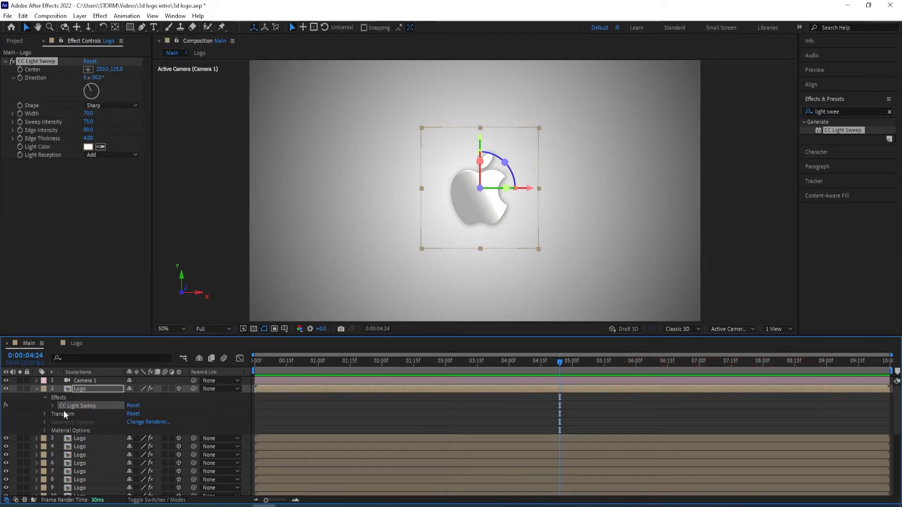
{"action": "left_click", "coordinate": [54, 405]}
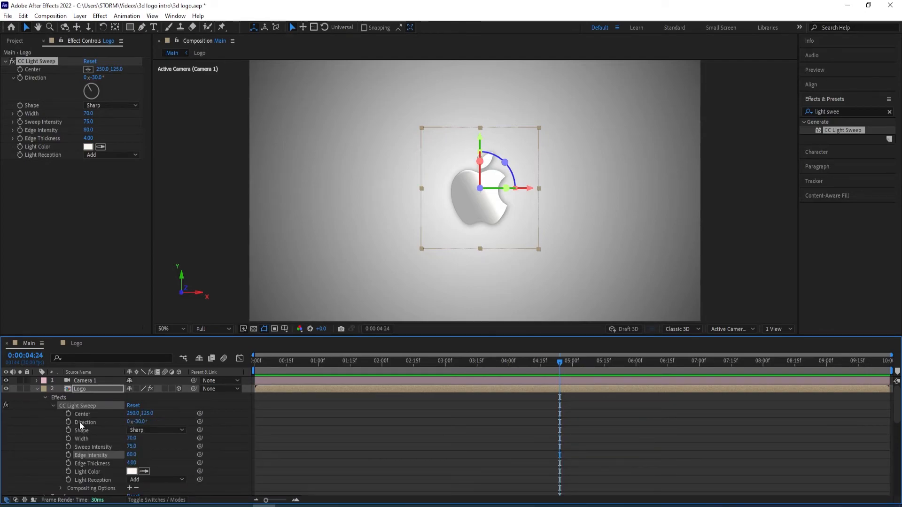
{"action": "left_click_drag", "start_coordinate": [556, 362], "coordinate": [241, 371]}
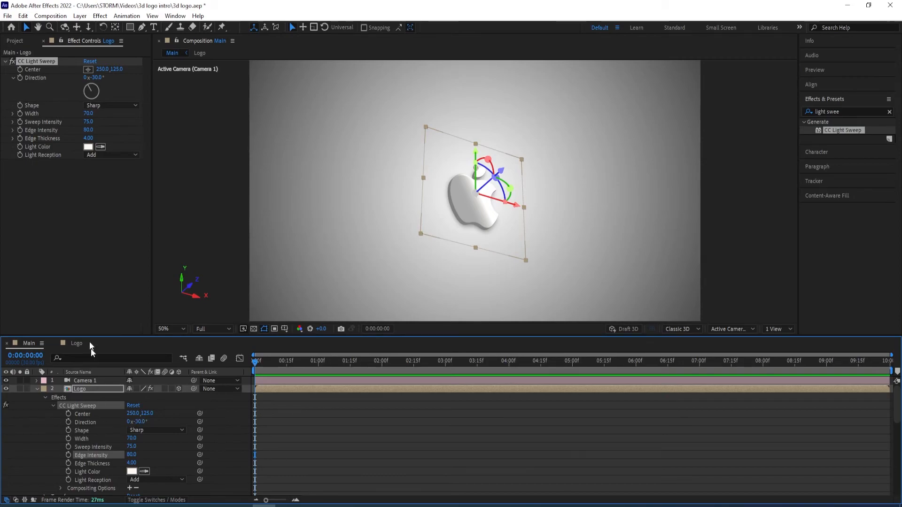
{"action": "left_click", "coordinate": [68, 413]}
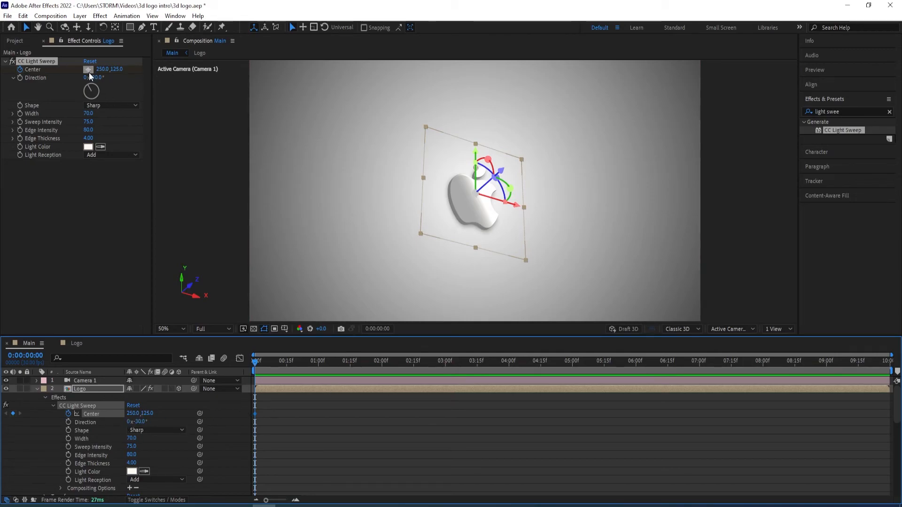
Move the light sweep's Center to about 403.3, 84.6 at 0:00:00:00 and to about 47.0, 444.9 at 0:00:03:00
{"action": "left_click_drag", "start_coordinate": [255, 365], "coordinate": [445, 367]}
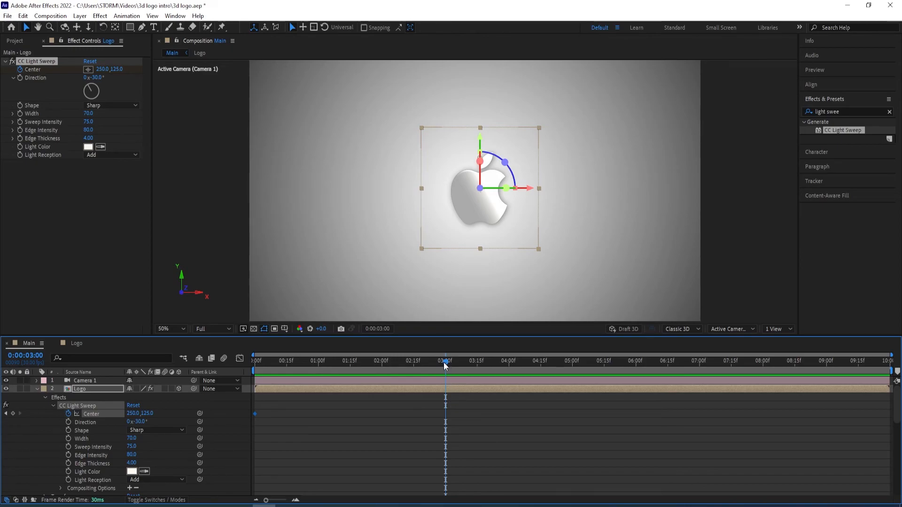
{"action": "key", "text": "Home"}
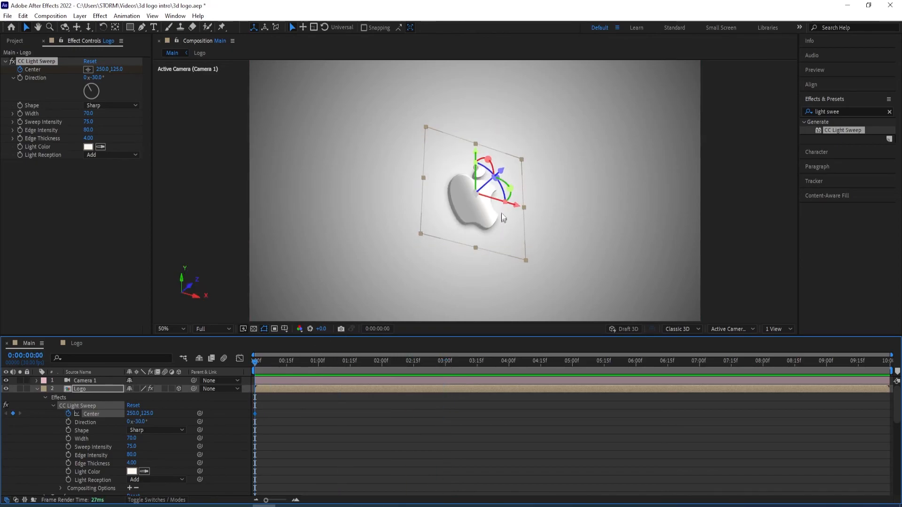
{"action": "left_click_drag", "start_coordinate": [474, 179], "coordinate": [509, 171]}
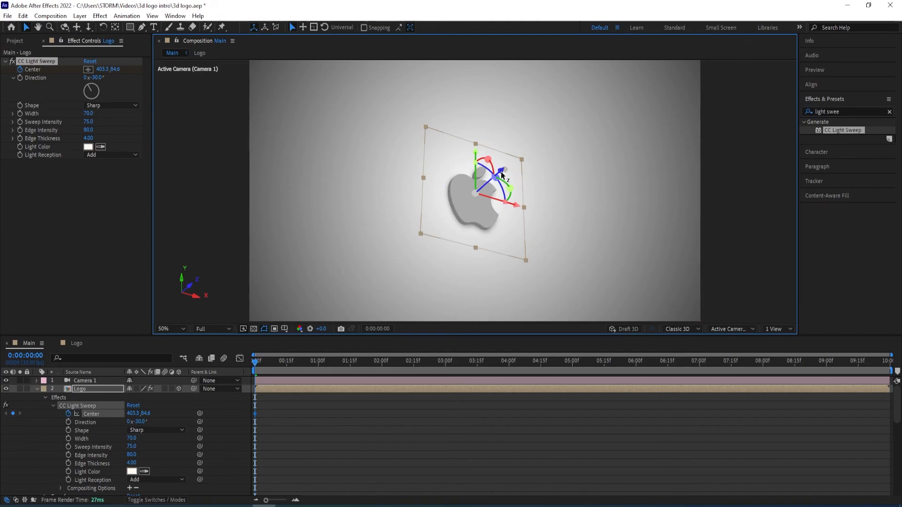
{"action": "left_click_drag", "start_coordinate": [255, 362], "coordinate": [445, 362]}
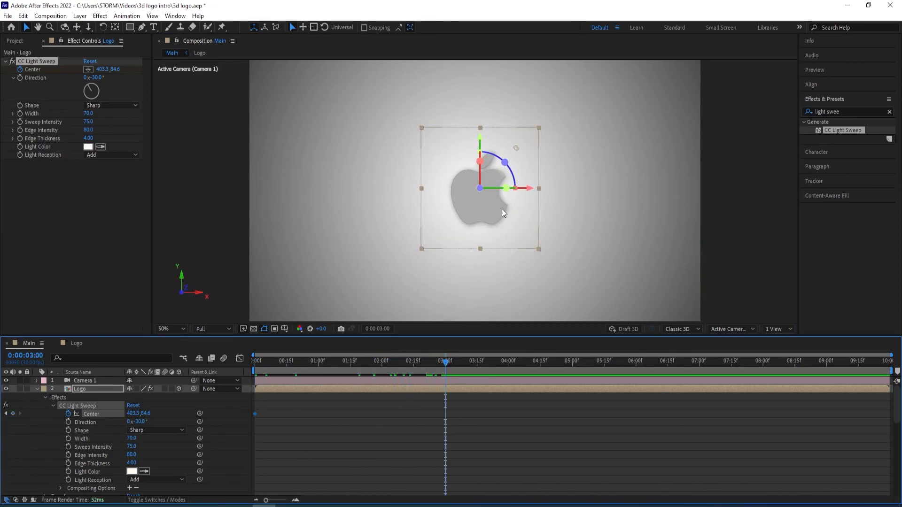
{"action": "left_click_drag", "start_coordinate": [516, 148], "coordinate": [433, 238]}
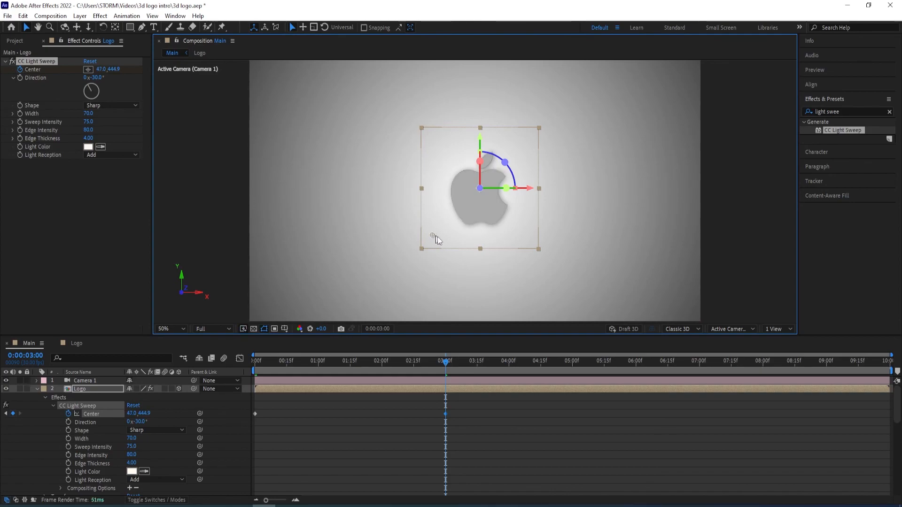
Apply Easy Ease to both light sweep Center keyframes and preview the animation from the start
{"action": "left_click_drag", "start_coordinate": [463, 409], "coordinate": [249, 427]}
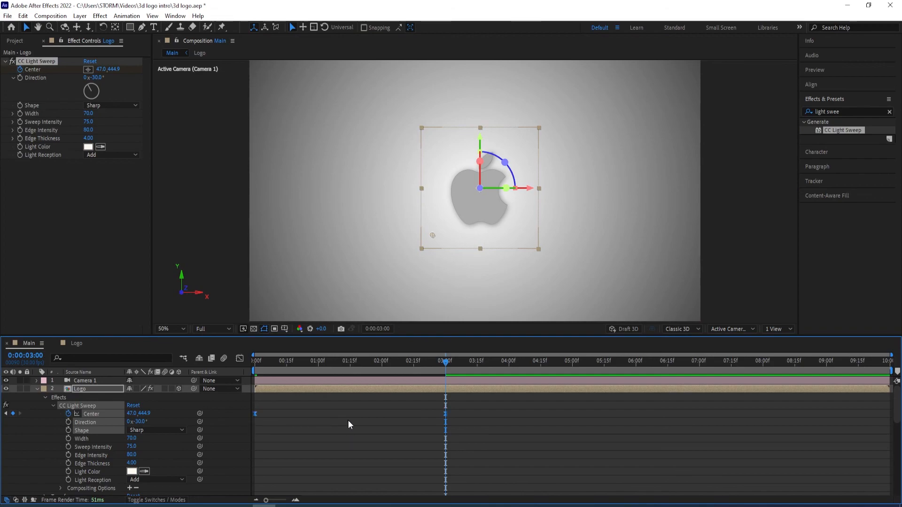
{"action": "left_click_drag", "start_coordinate": [445, 364], "coordinate": [388, 364]}
{"action": "key", "text": "Home"}
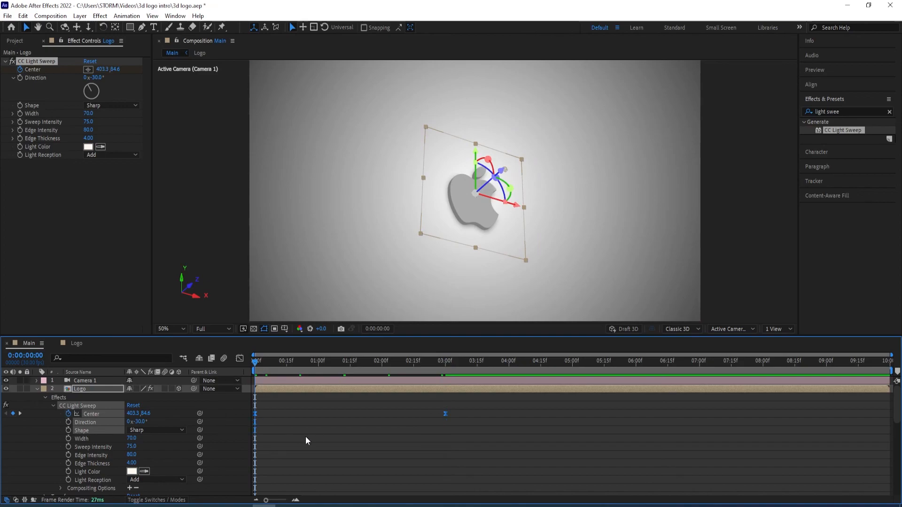
{"action": "key", "text": "space"}
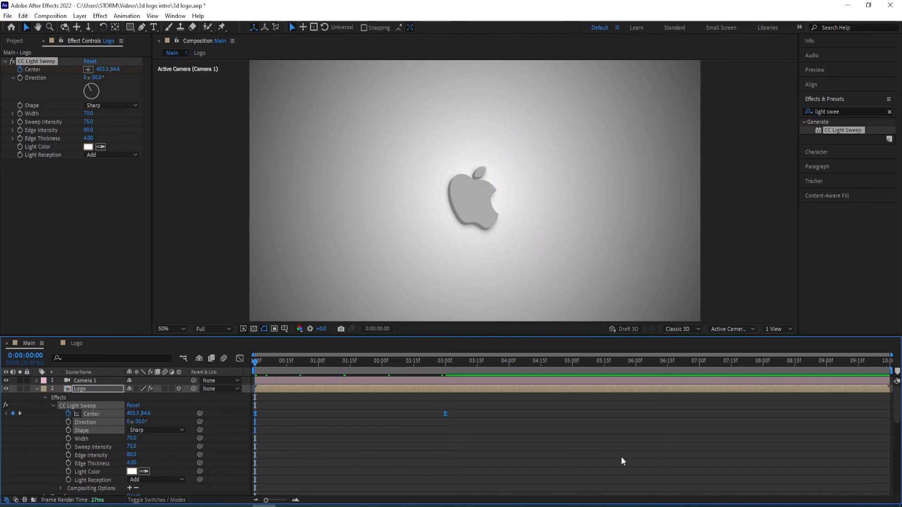